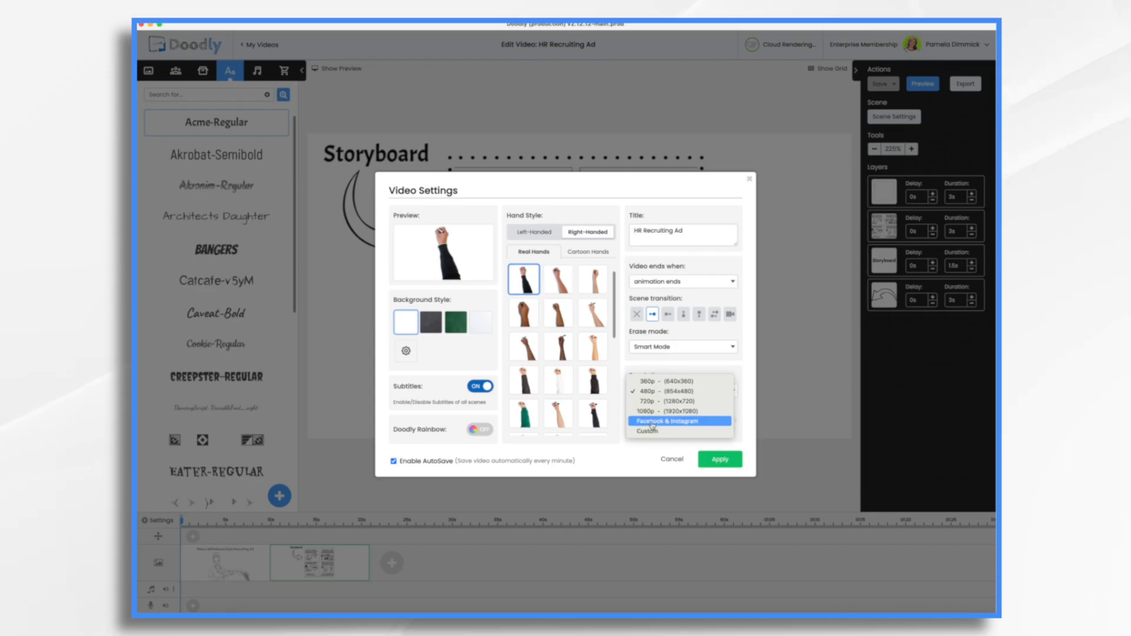
Set the video's resolution to Facebook & Instagram and apply the video settings
{"action": "left_click", "coordinate": [651, 422]}
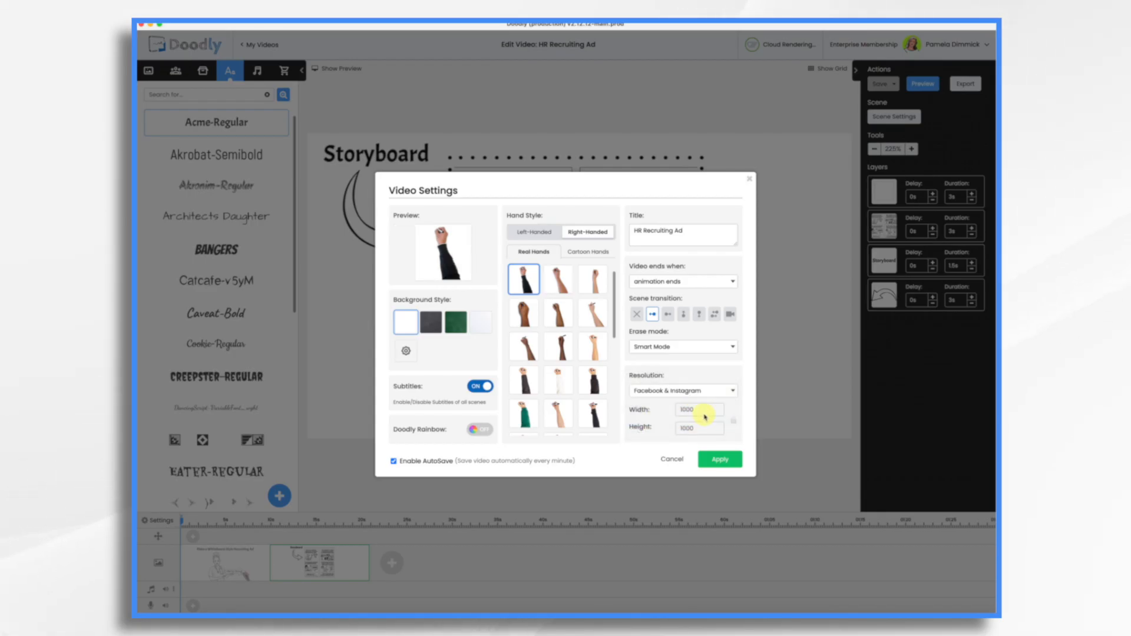
{"action": "left_click", "coordinate": [716, 460]}
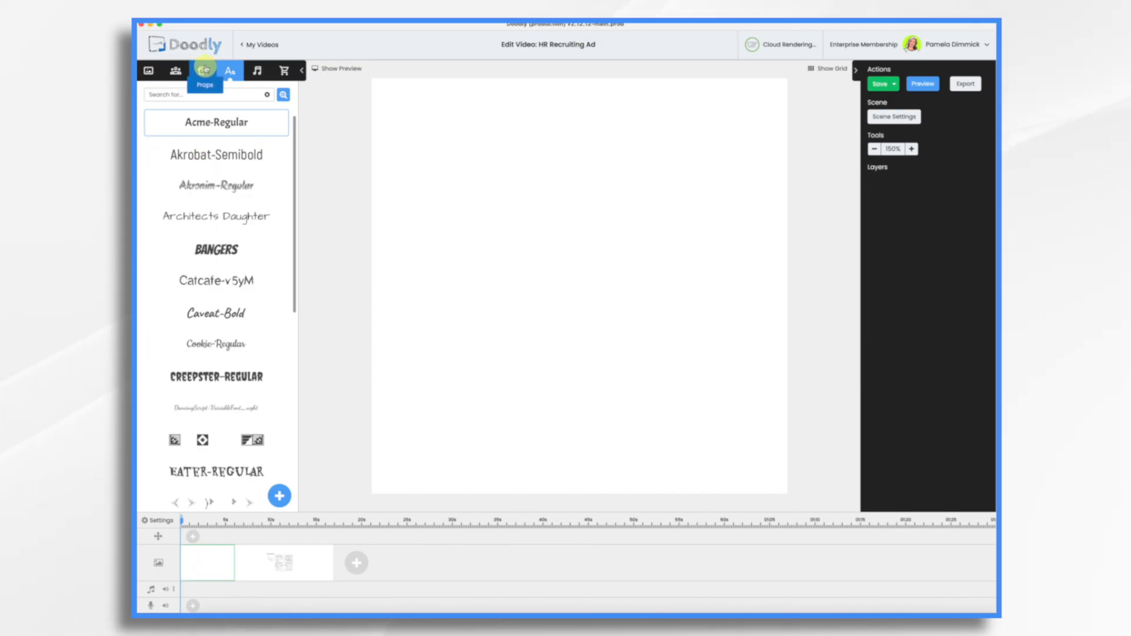
Import Rectangle.png and Square.png as new props and place both in the empty first scene, with the rectangle below the square
{"action": "left_click", "coordinate": [203, 70]}
{"action": "left_click", "coordinate": [279, 499]}
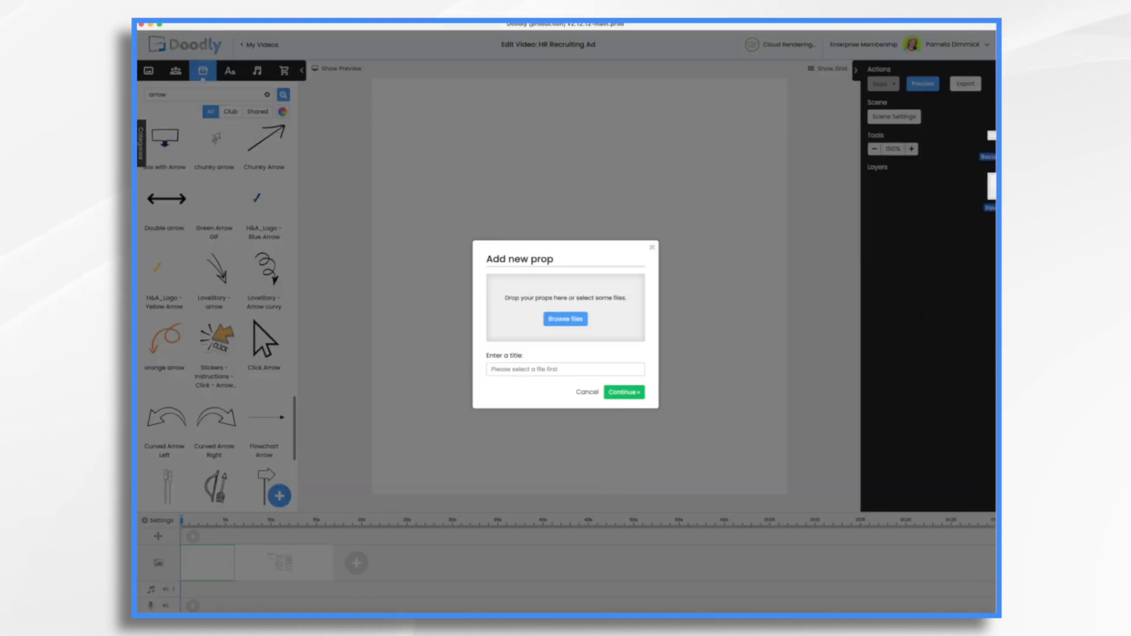
{"action": "left_click_drag", "start_coordinate": [1004, 167], "coordinate": [567, 309]}
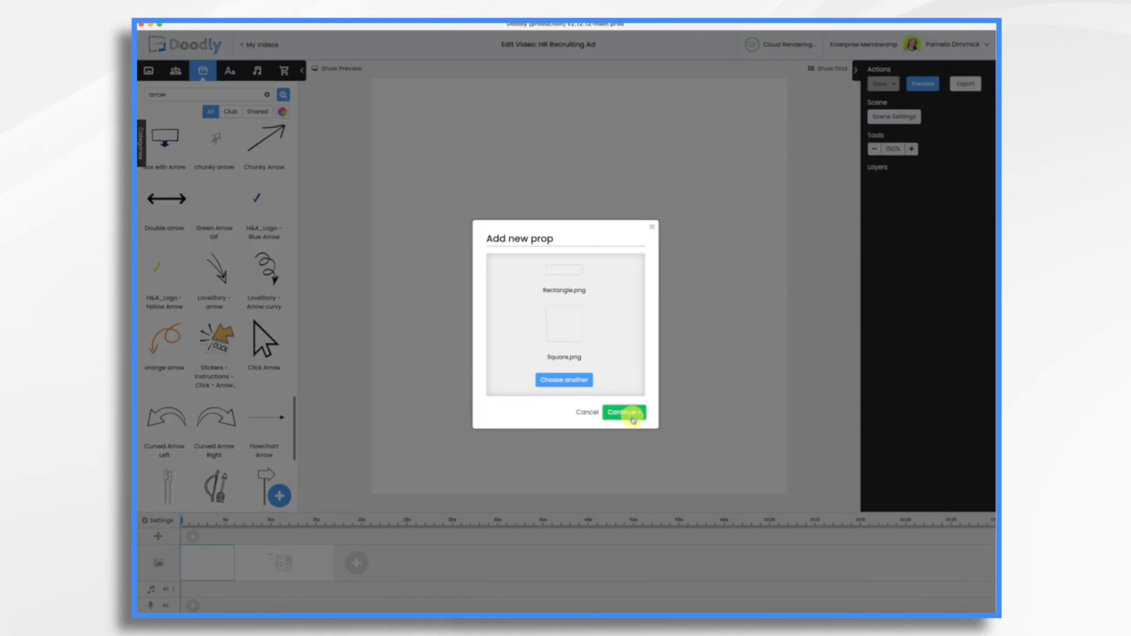
{"action": "left_click", "coordinate": [633, 417]}
{"action": "left_click_drag", "start_coordinate": [265, 152], "coordinate": [468, 148]}
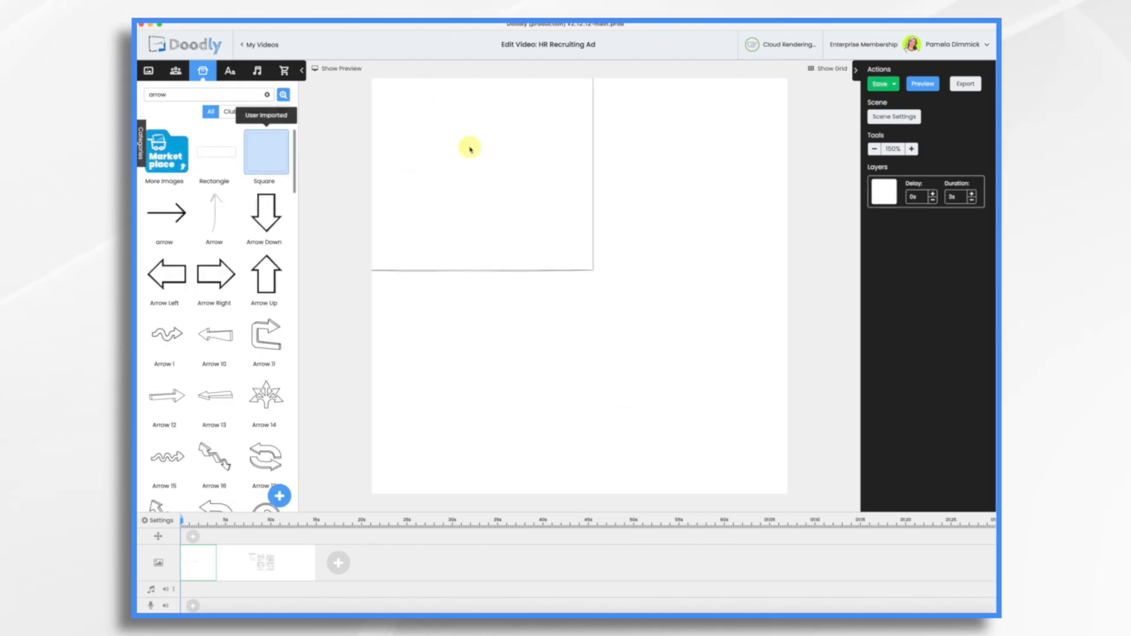
{"action": "left_click_drag", "start_coordinate": [215, 149], "coordinate": [474, 330]}
Scale the square and rectangle down together and position them in the canvas's lower-left area
{"action": "left_click", "coordinate": [518, 222]}
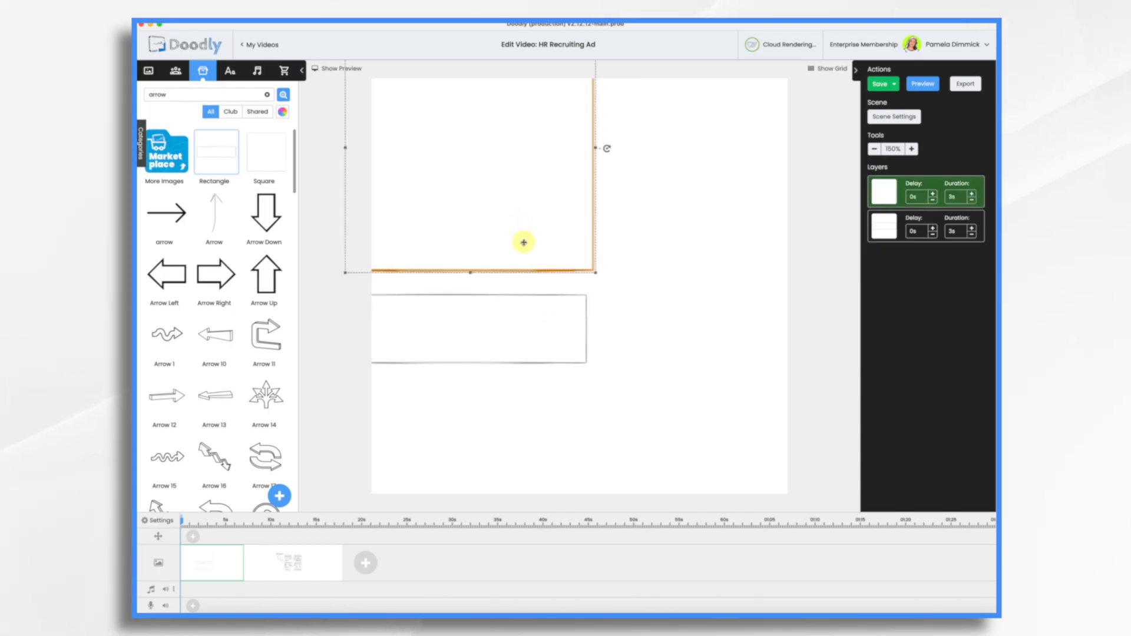
{"action": "left_click", "coordinate": [534, 334], "text": "shift"}
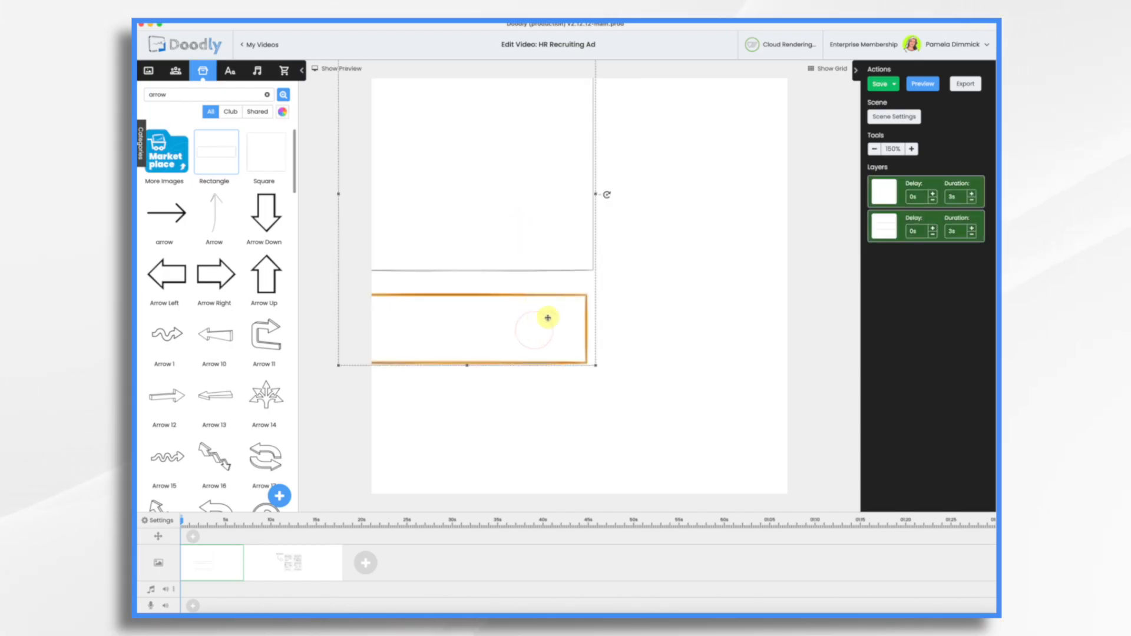
{"action": "left_click_drag", "start_coordinate": [596, 367], "coordinate": [505, 291]}
{"action": "left_click_drag", "start_coordinate": [471, 147], "coordinate": [523, 367]}
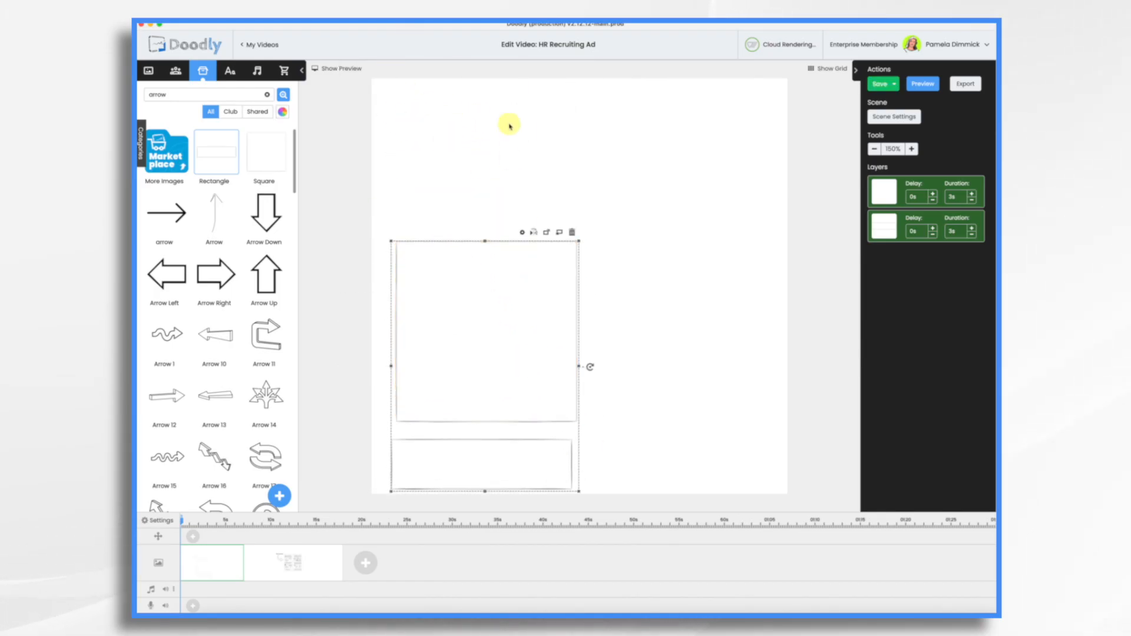
{"action": "left_click_drag", "start_coordinate": [580, 243], "coordinate": [526, 312]}
{"action": "left_click_drag", "start_coordinate": [465, 368], "coordinate": [492, 342]}
{"action": "left_click_drag", "start_coordinate": [553, 286], "coordinate": [586, 244]}
{"action": "left_click_drag", "start_coordinate": [518, 319], "coordinate": [503, 338]}
{"action": "left_click", "coordinate": [643, 313]}
Duplicate the square frame and place the copy directly above the original
{"action": "left_click", "coordinate": [490, 335]}
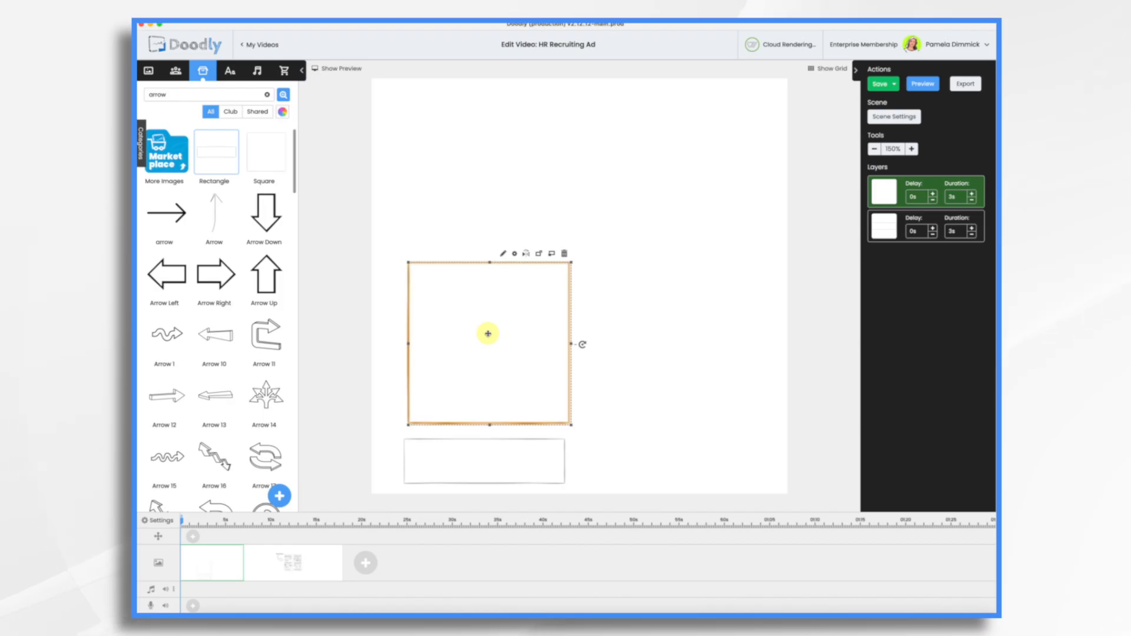
{"action": "key", "text": "super+c"}
{"action": "key", "text": "super+v"}
{"action": "left_click_drag", "start_coordinate": [487, 334], "coordinate": [487, 156]}
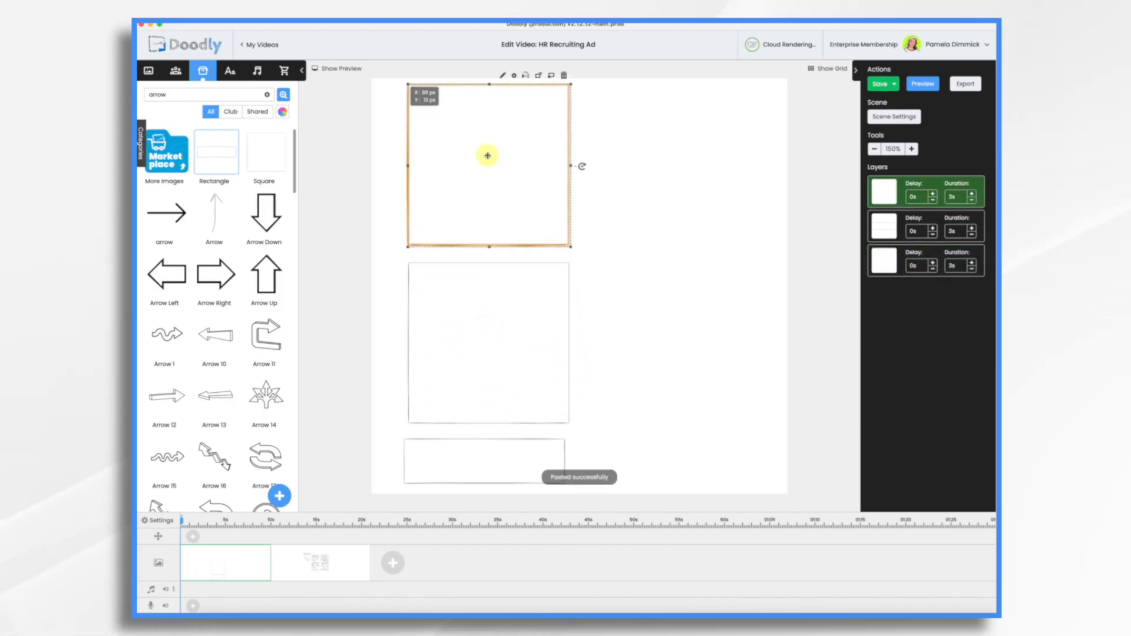
Select all three frames and align their centers to one another
{"action": "right_click", "coordinate": [509, 463]}
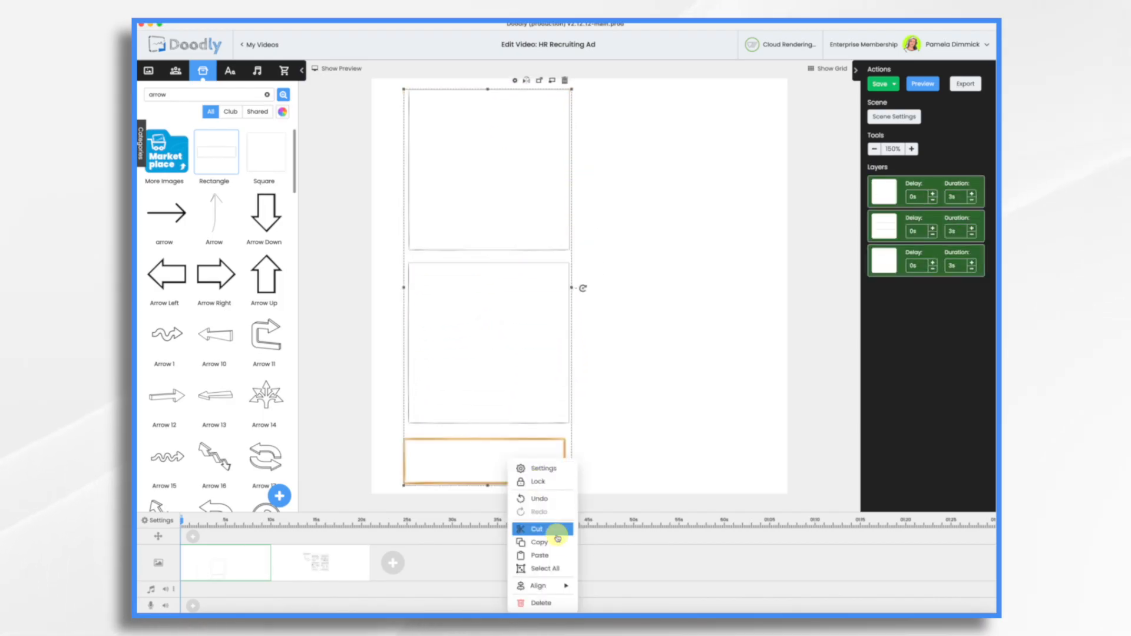
{"action": "left_click", "coordinate": [557, 569]}
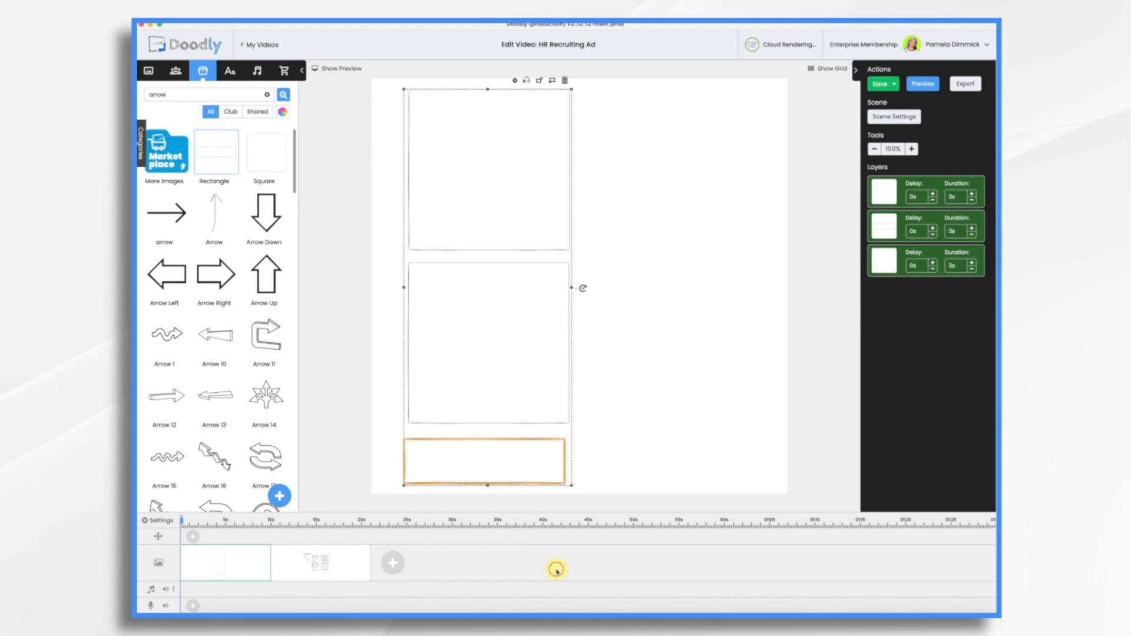
{"action": "right_click", "coordinate": [521, 457]}
{"action": "mouse_move", "coordinate": [557, 585]}
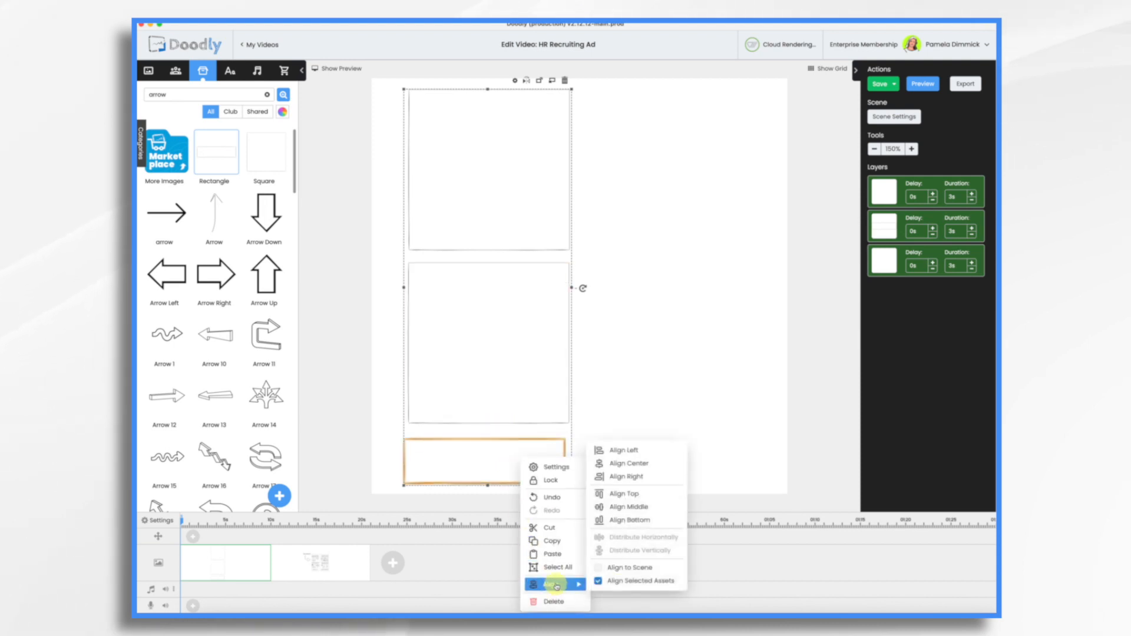
{"action": "left_click", "coordinate": [628, 463]}
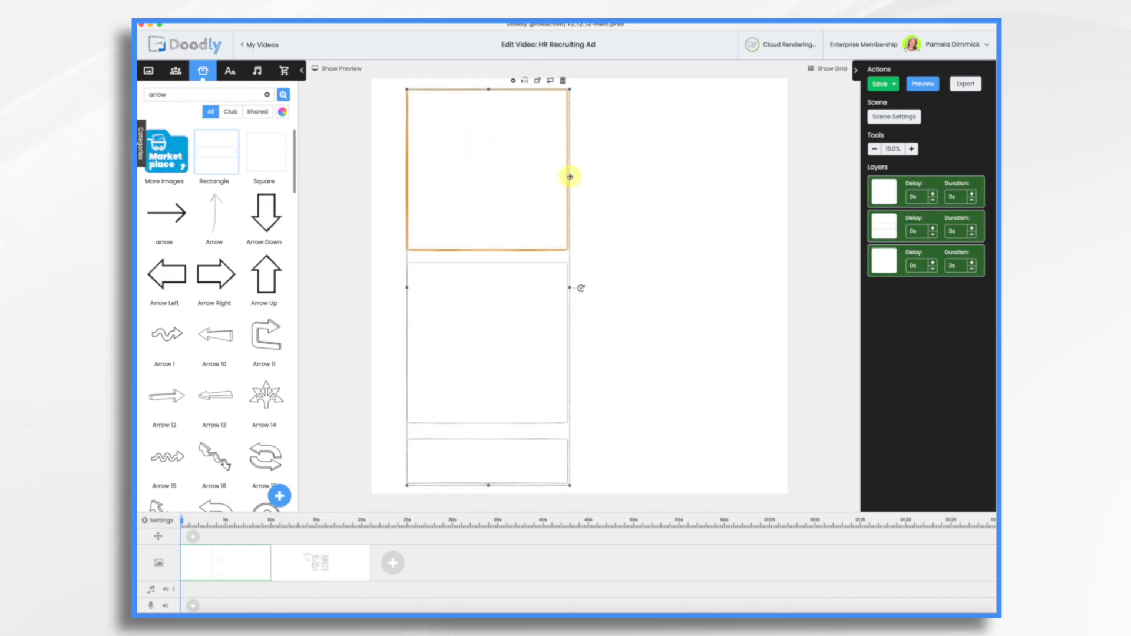
Duplicate the column of three frames and place the copy beside it to form a two-column storyboard grid
{"action": "key", "text": "super+d"}
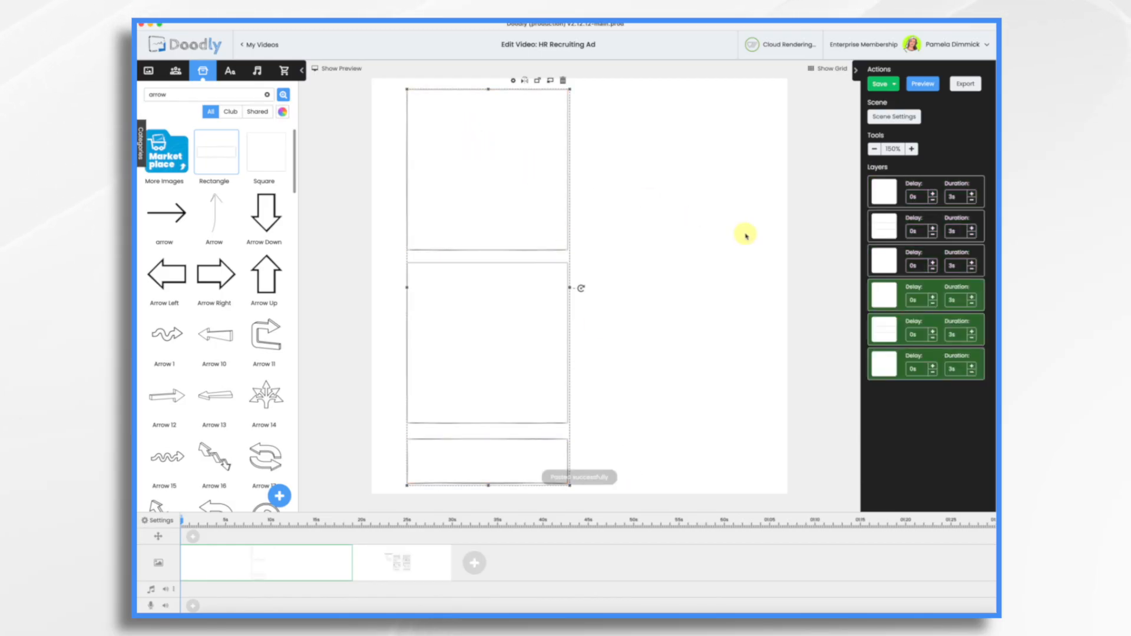
{"action": "left_click_drag", "start_coordinate": [497, 324], "coordinate": [671, 327]}
{"action": "left_click", "coordinate": [782, 373]}
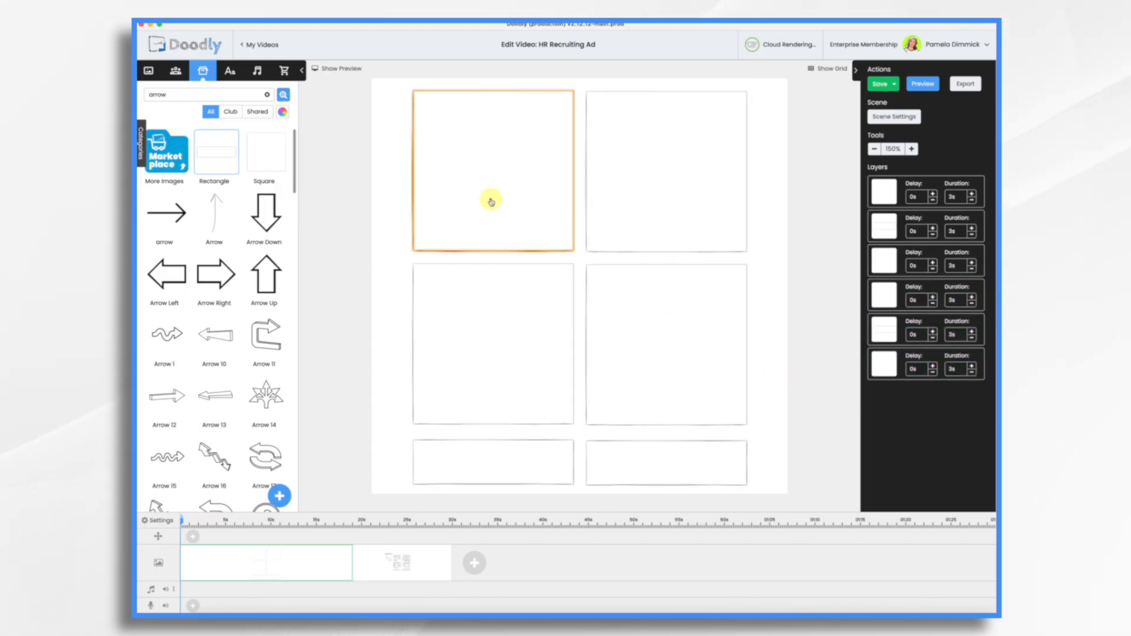
Reorder the layers so the four square frames come before the two rectangle frames
{"action": "left_click", "coordinate": [491, 202]}
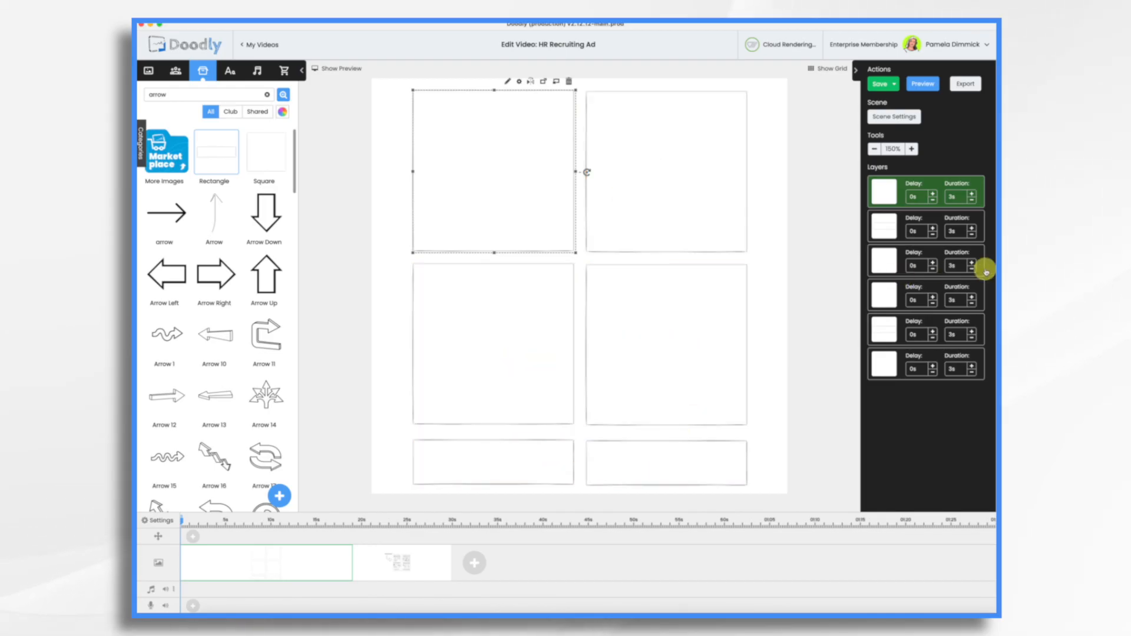
{"action": "left_click", "coordinate": [893, 226]}
{"action": "left_click_drag", "start_coordinate": [893, 226], "coordinate": [886, 374]}
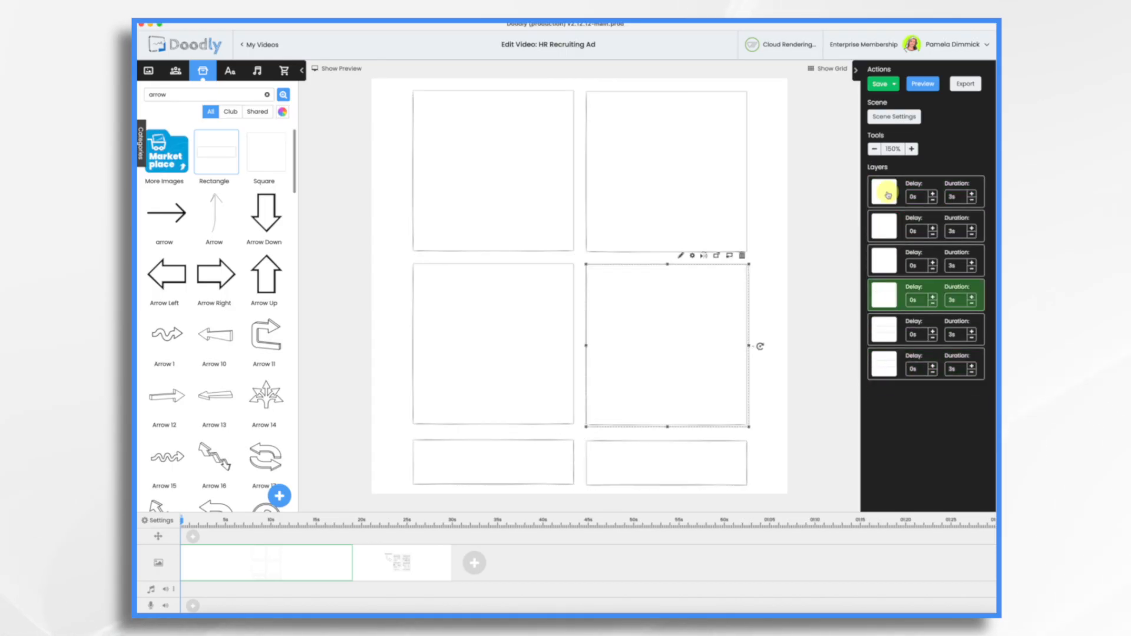
Set the draw duration of all six frame layers to 0.5s and apply it to every selected asset
{"action": "left_click", "coordinate": [887, 195]}
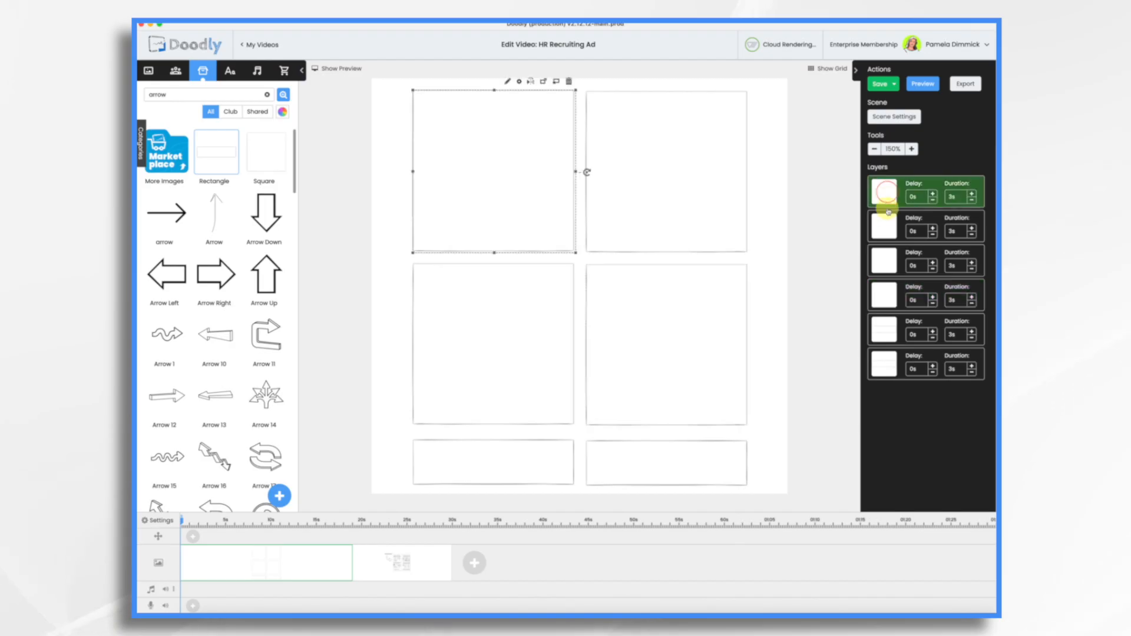
{"action": "left_click", "coordinate": [884, 231]}
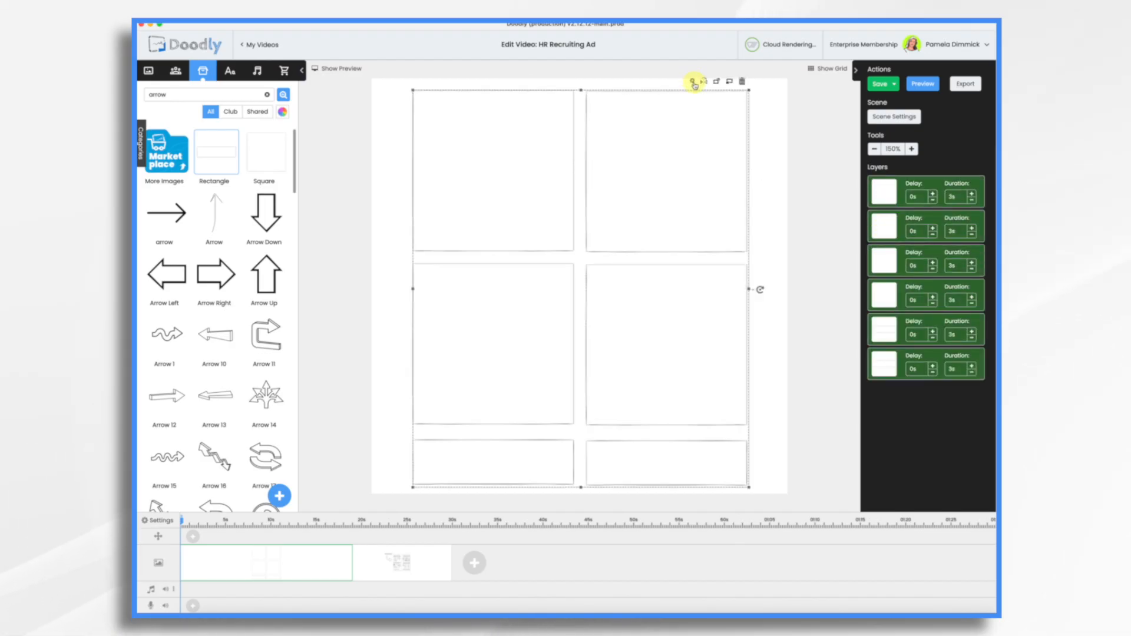
{"action": "left_click", "coordinate": [693, 83]}
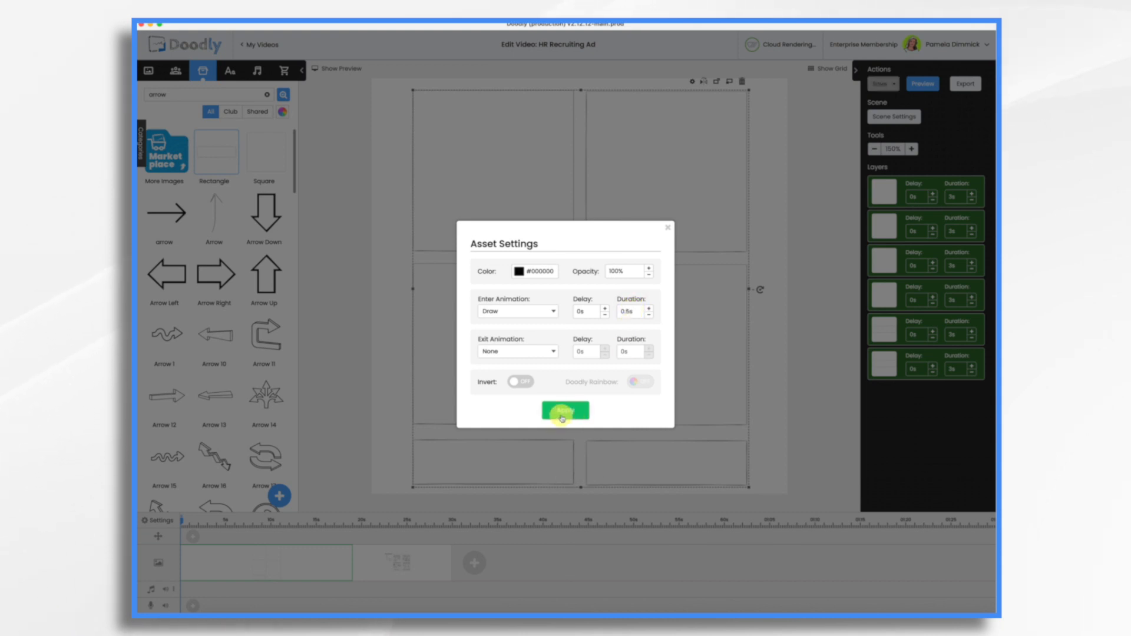
{"action": "left_click", "coordinate": [562, 412]}
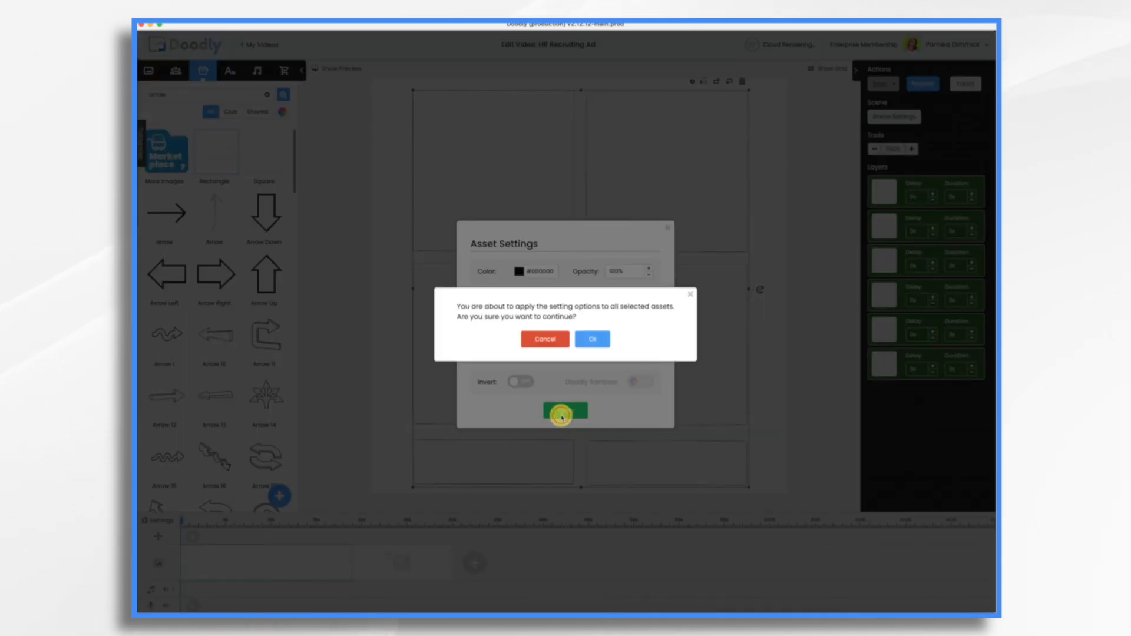
{"action": "left_click", "coordinate": [593, 342]}
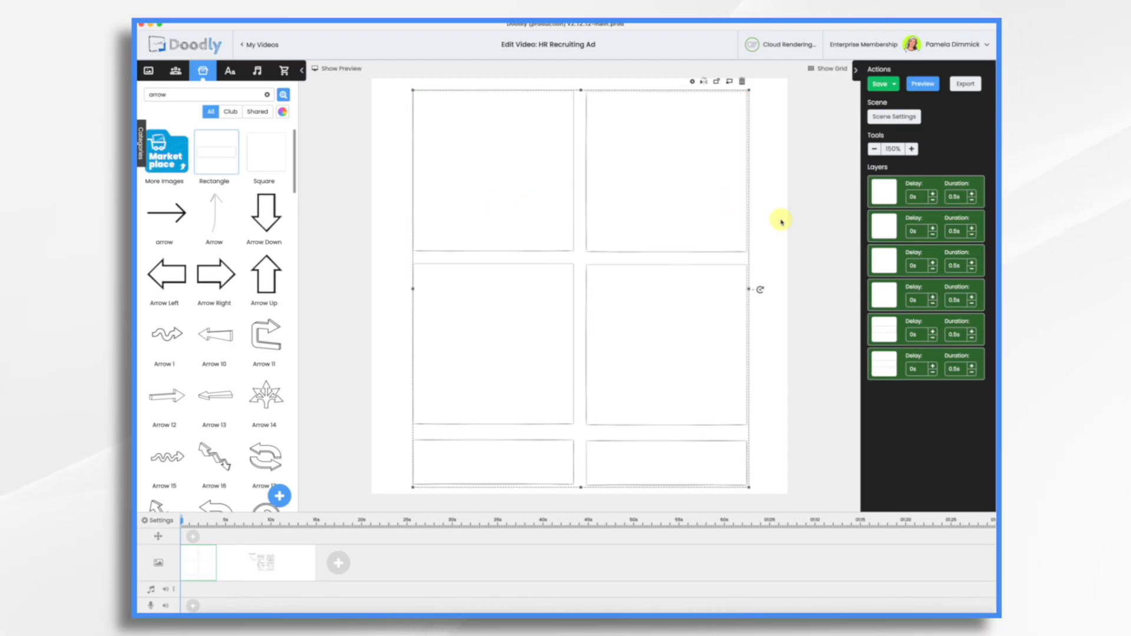
Change the reveal mode of the upper-left square frame to Fade and save the asset
{"action": "left_click", "coordinate": [535, 181]}
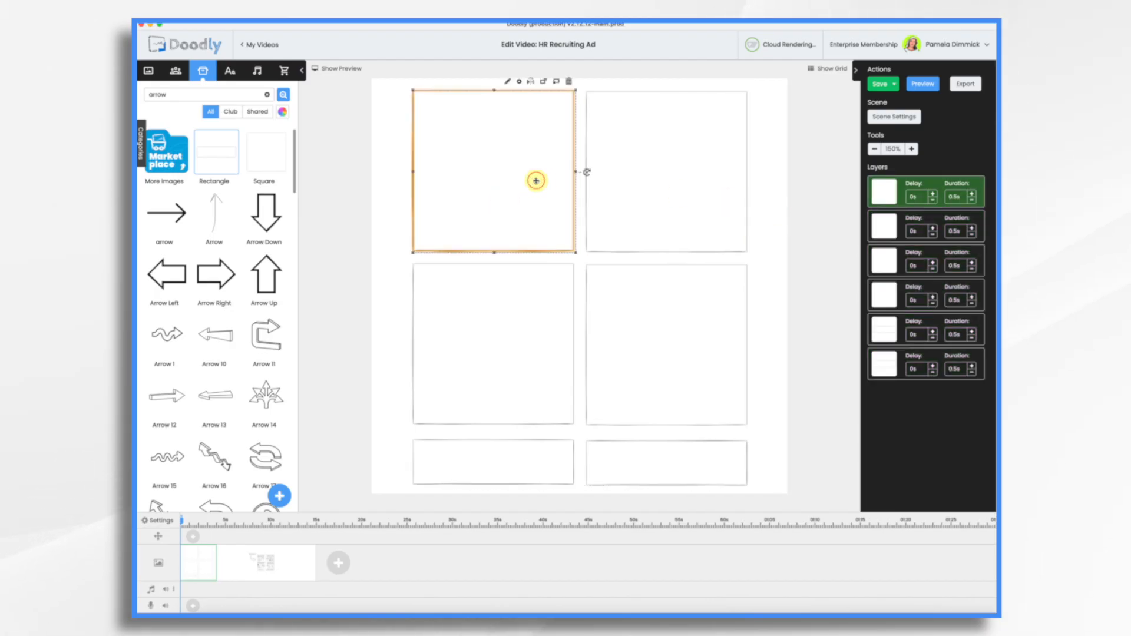
{"action": "left_click", "coordinate": [508, 80]}
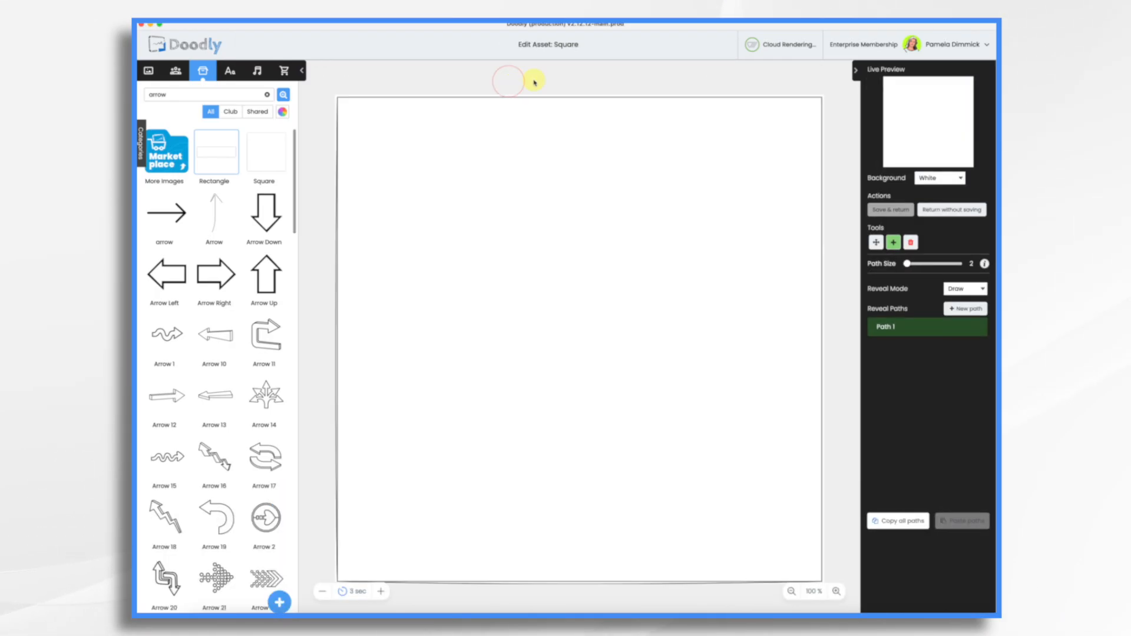
{"action": "left_click", "coordinate": [955, 290]}
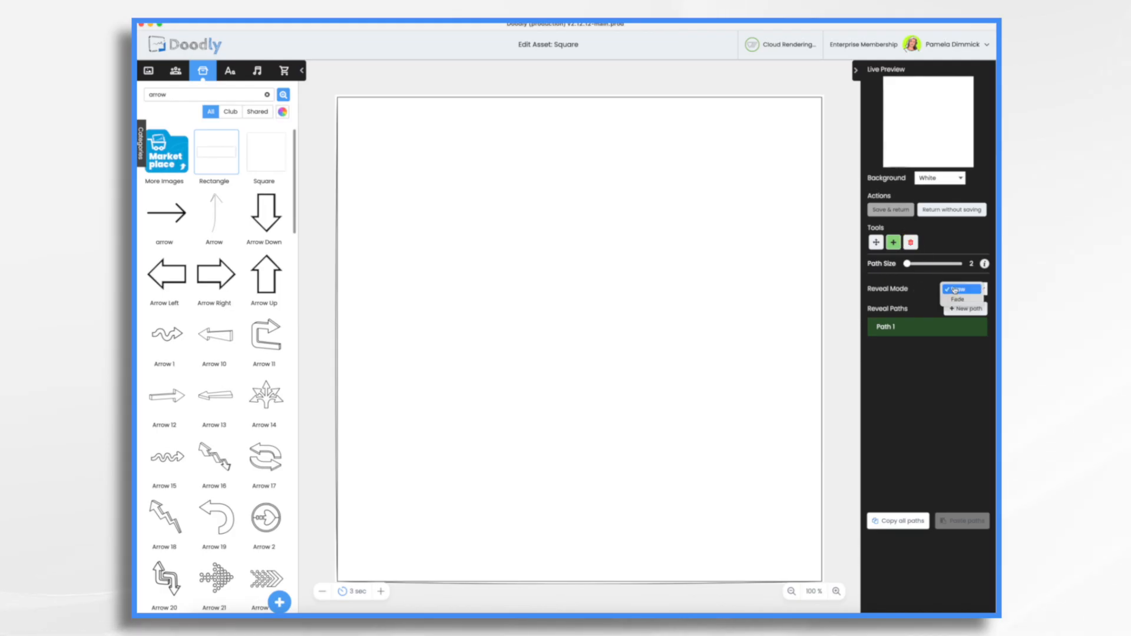
{"action": "left_click", "coordinate": [951, 300]}
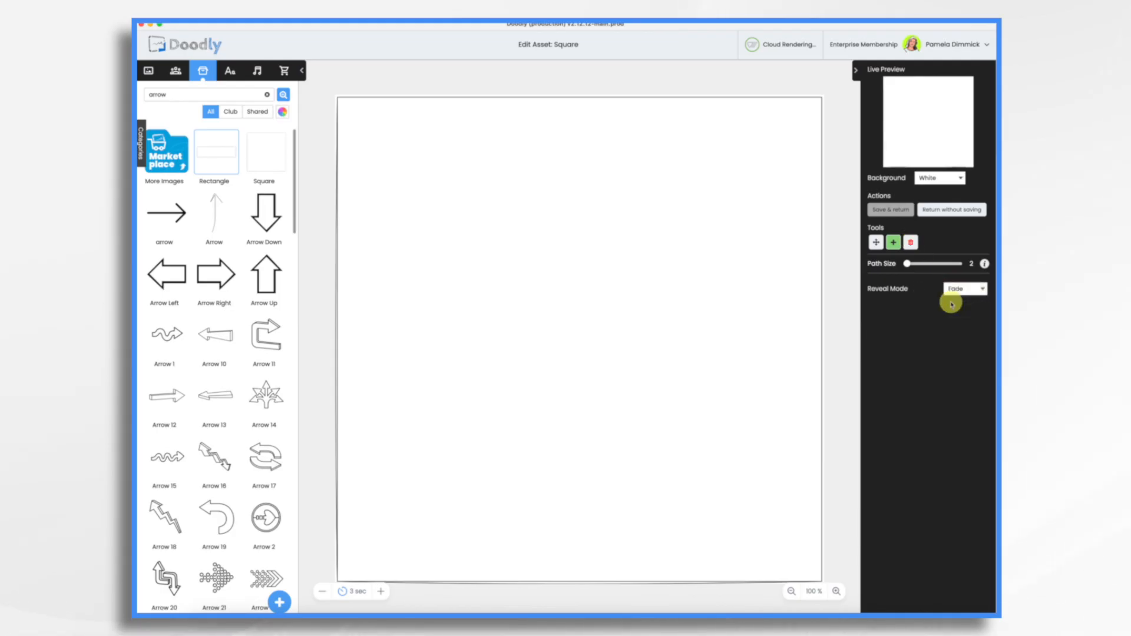
{"action": "left_click", "coordinate": [896, 211]}
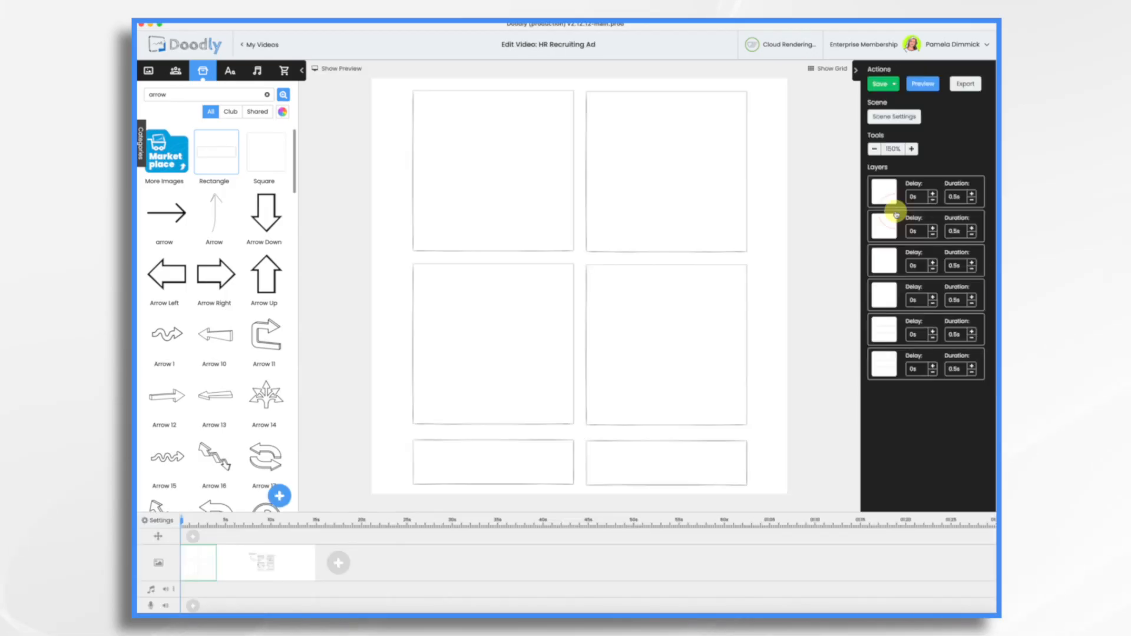
Preview the video to check how the storyboard frames appear
{"action": "left_click", "coordinate": [699, 158]}
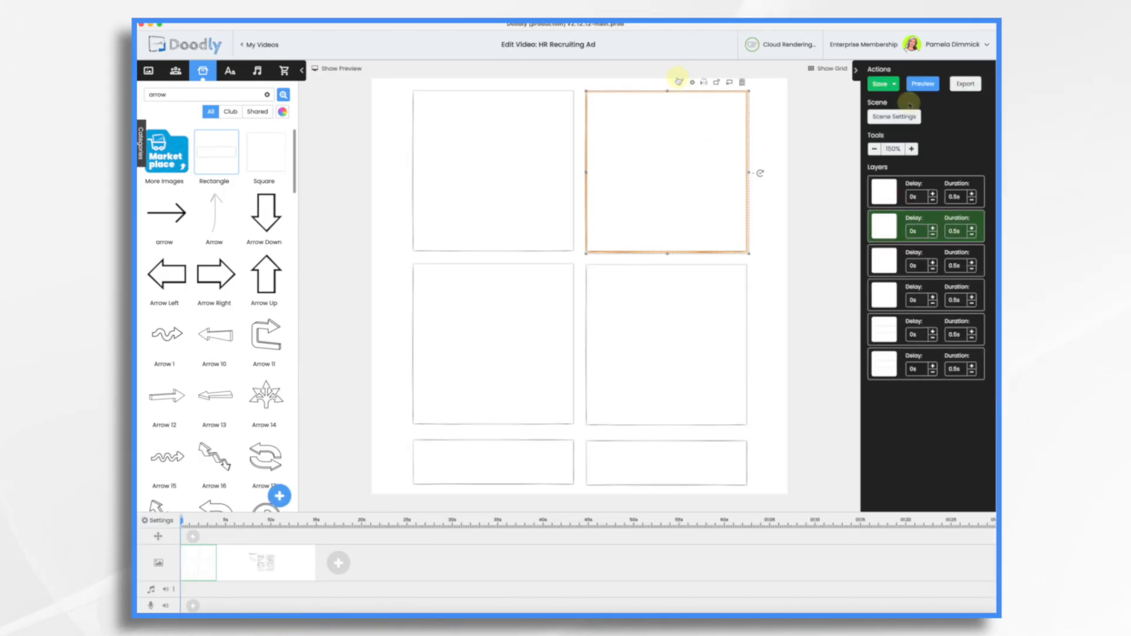
{"action": "left_click", "coordinate": [929, 86]}
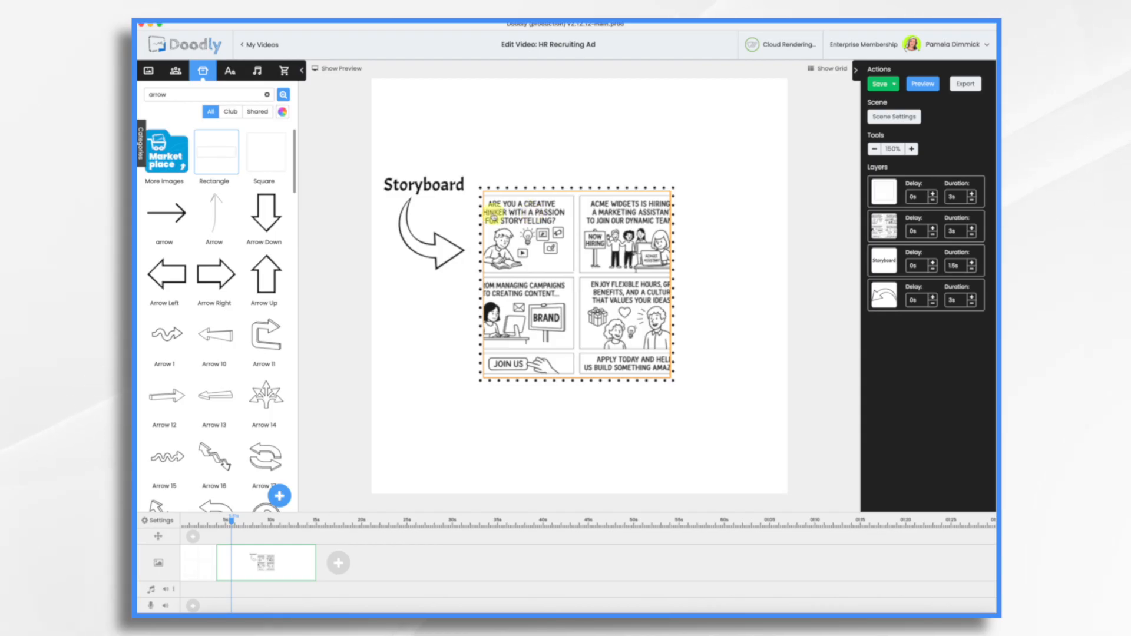
In the first scene, add Architects Daughter text reading "Are you a creative thinker and storyteller?"
{"action": "left_click", "coordinate": [198, 562]}
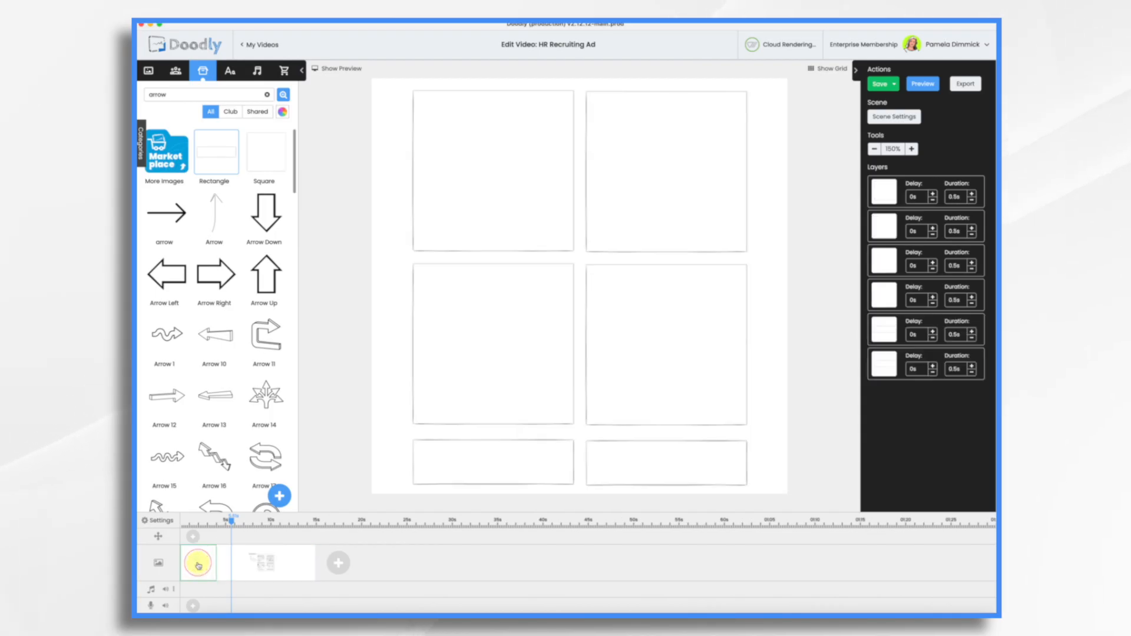
{"action": "left_click", "coordinate": [229, 70]}
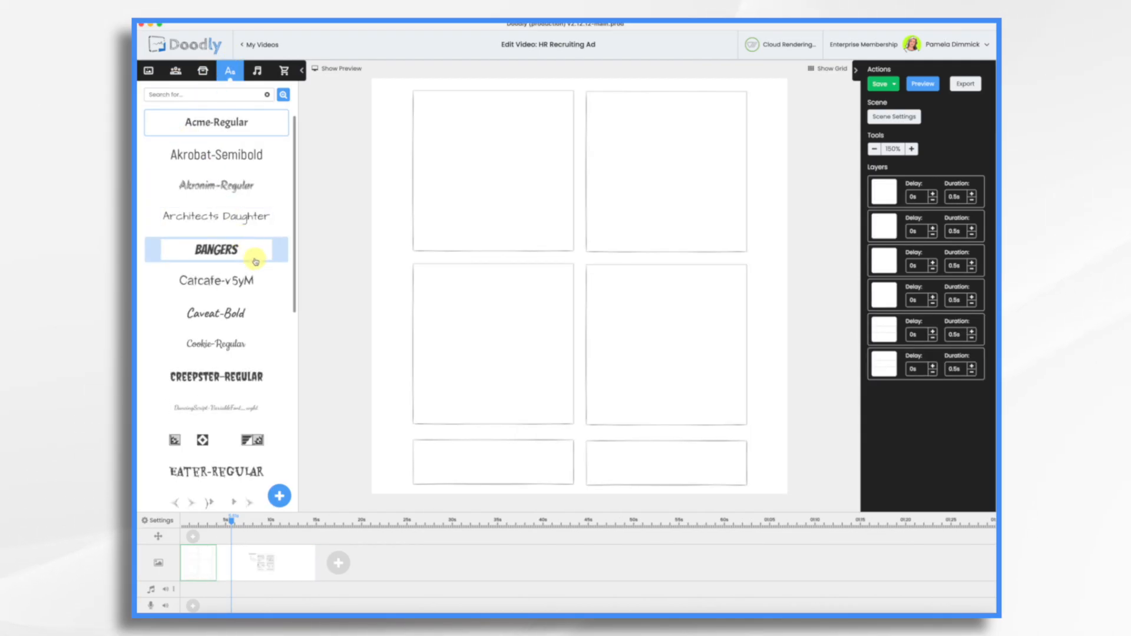
{"action": "left_click_drag", "start_coordinate": [215, 223], "coordinate": [536, 180]}
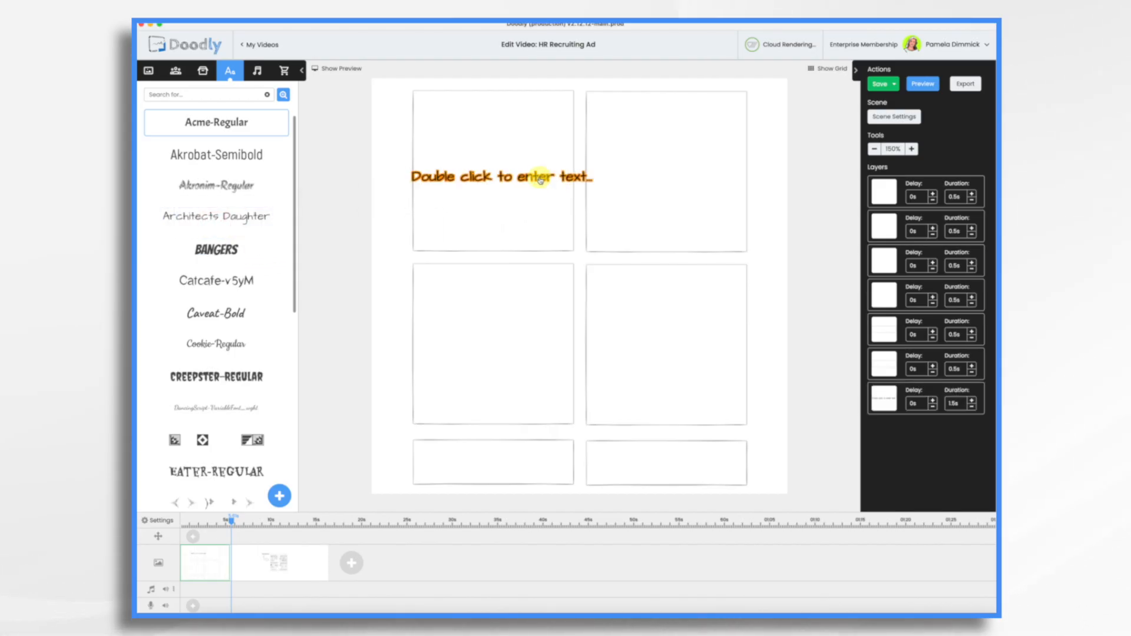
{"action": "double_click", "coordinate": [532, 180]}
{"action": "key", "text": "super+a"}
{"action": "key", "text": "BackSpace"}
{"action": "type", "text": "Are you a creative thi"}
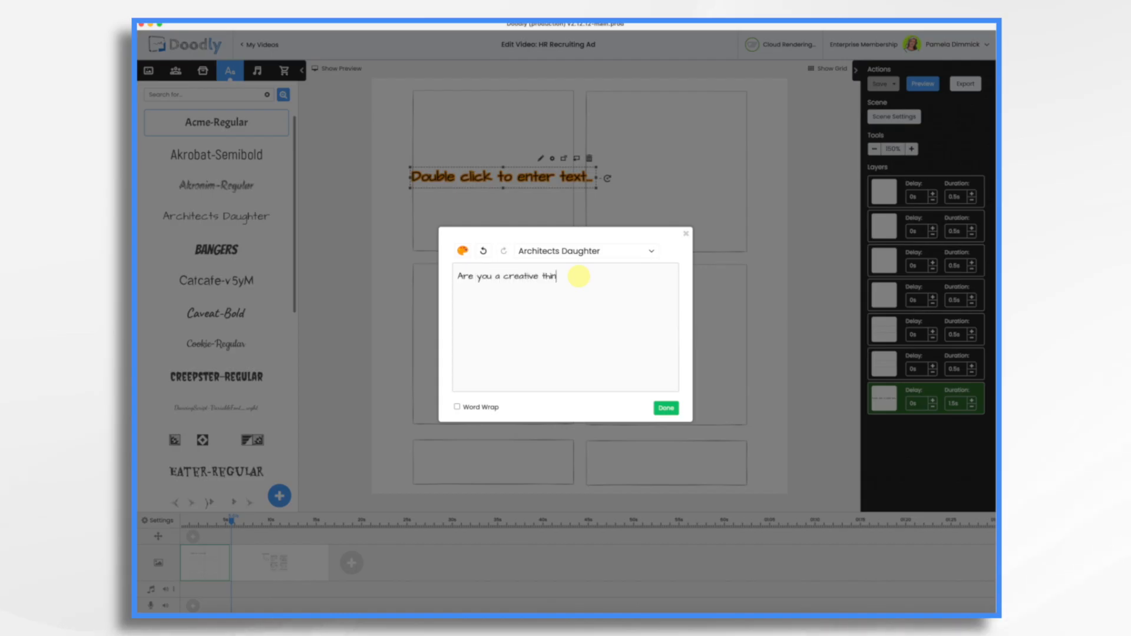
{"action": "left_click", "coordinate": [666, 408]}
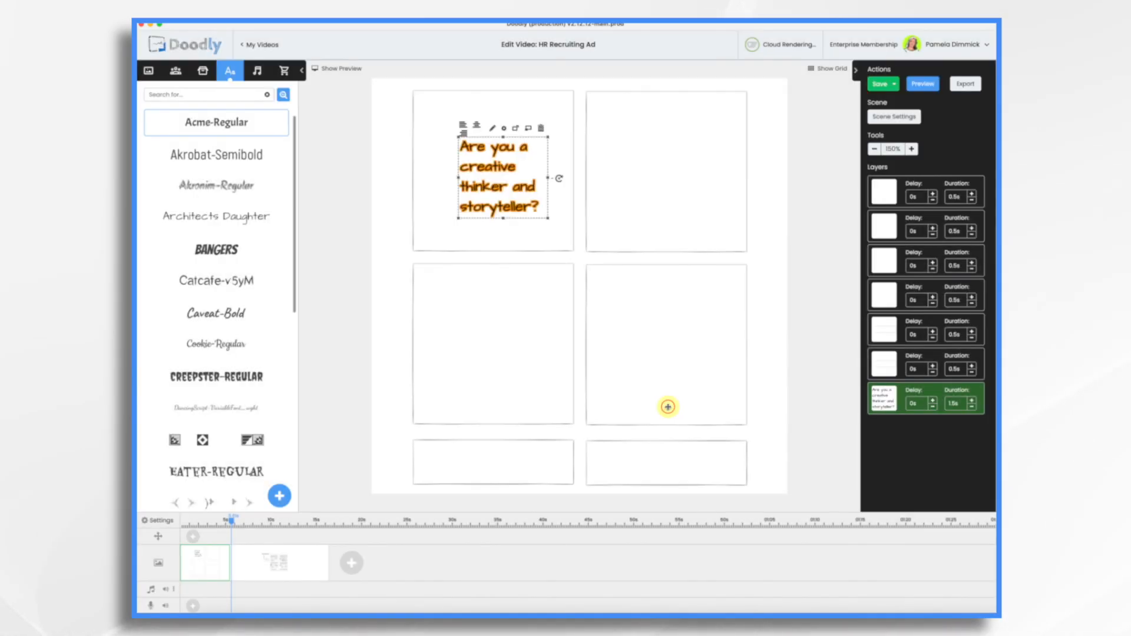
Resize the question text to three lines and fit it inside the top of the upper-left frame
{"action": "left_click_drag", "start_coordinate": [553, 177], "coordinate": [599, 189]}
{"action": "left_click_drag", "start_coordinate": [498, 165], "coordinate": [456, 115]}
{"action": "left_click_drag", "start_coordinate": [559, 157], "coordinate": [533, 147]}
{"action": "left_click", "coordinate": [557, 121]}
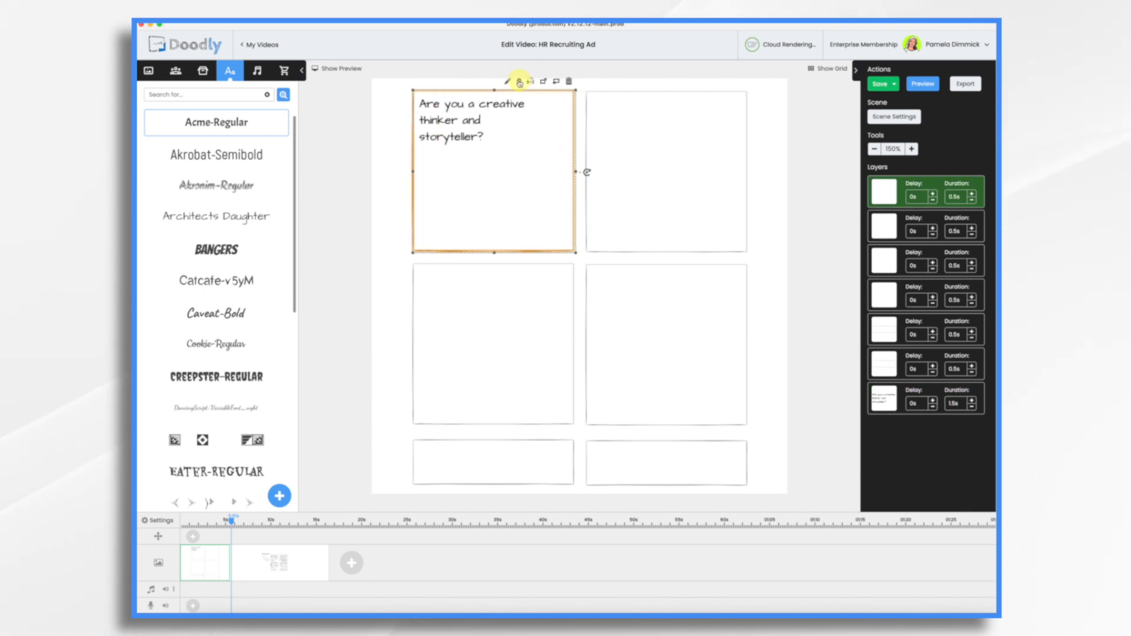
Lock the storyboard frames in place and move the question text layer directly after the first frame's layer
{"action": "right_click", "coordinate": [513, 160]}
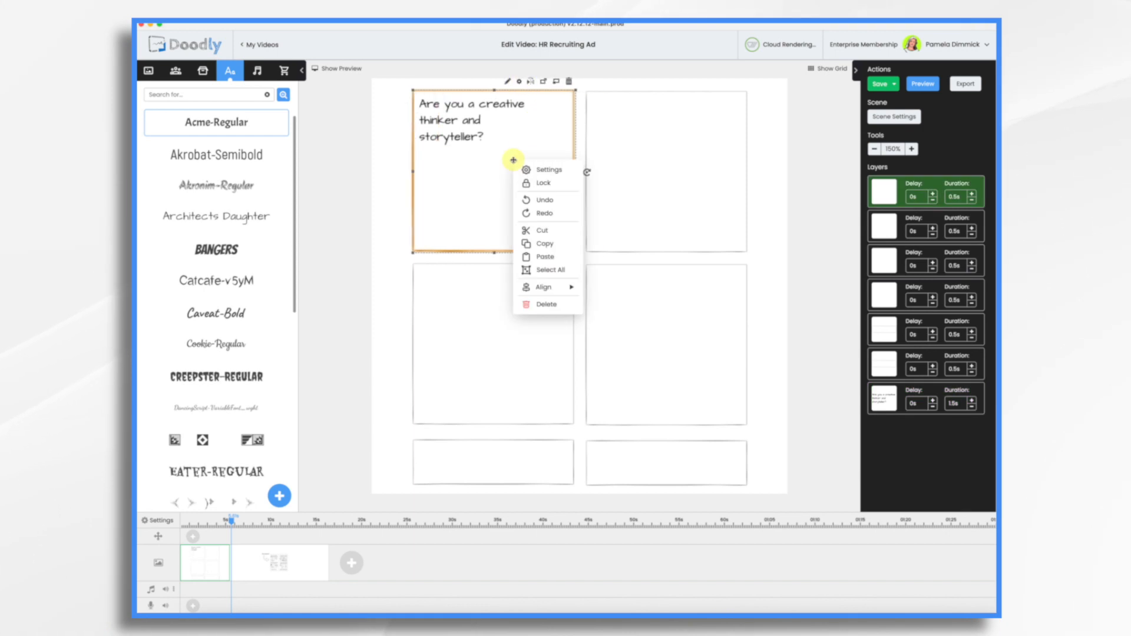
{"action": "left_click", "coordinate": [531, 182]}
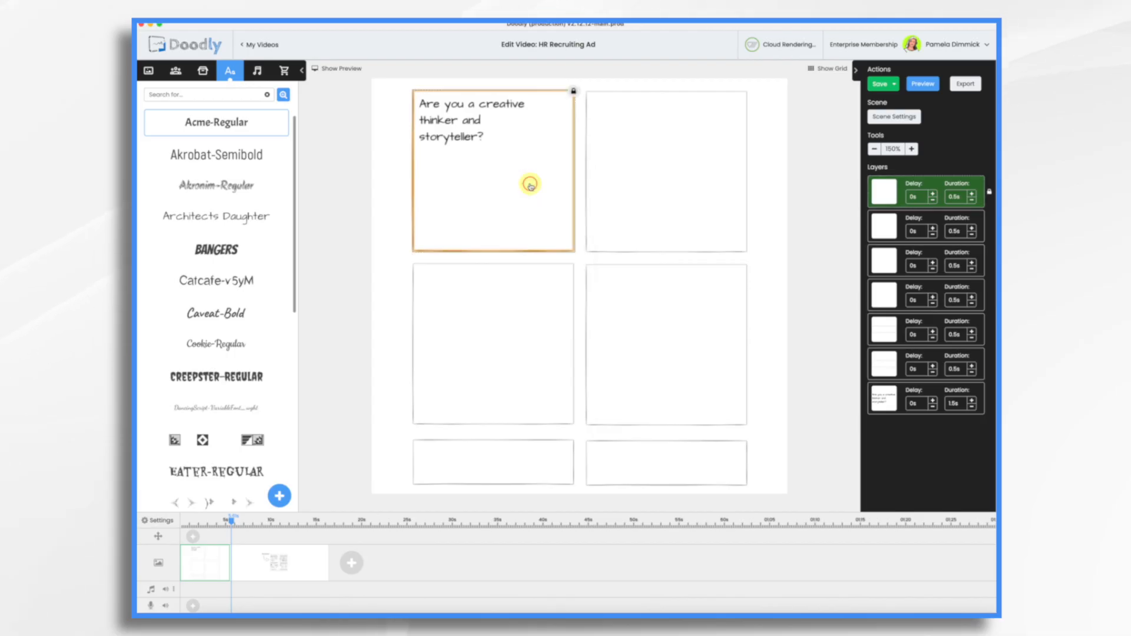
{"action": "left_click", "coordinate": [651, 190]}
{"action": "right_click", "coordinate": [651, 189]}
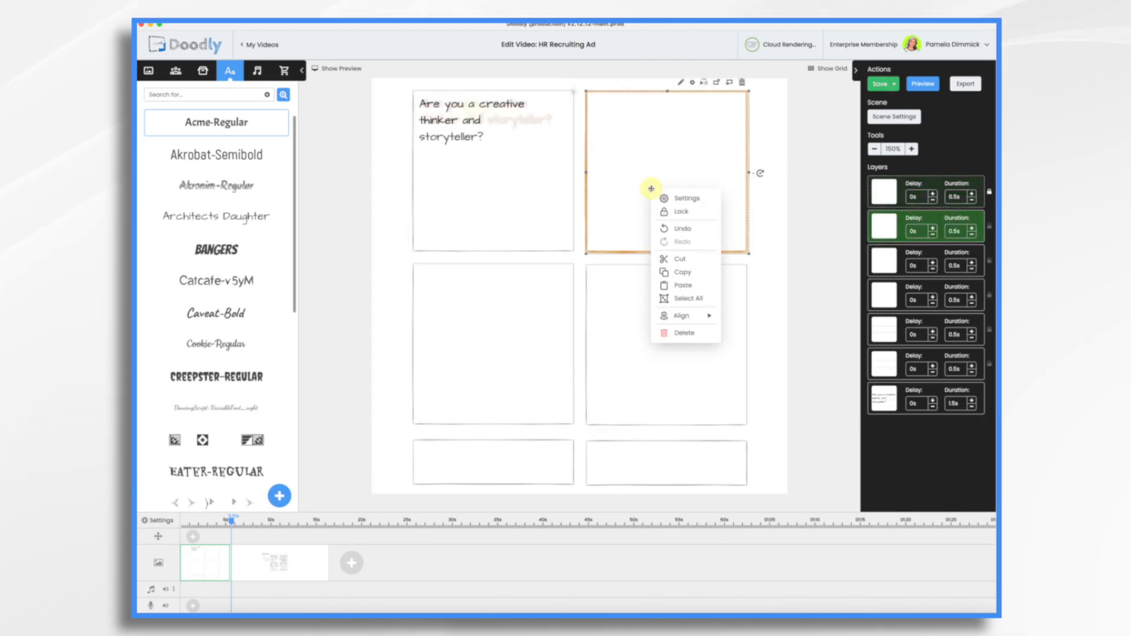
{"action": "left_click", "coordinate": [677, 261]}
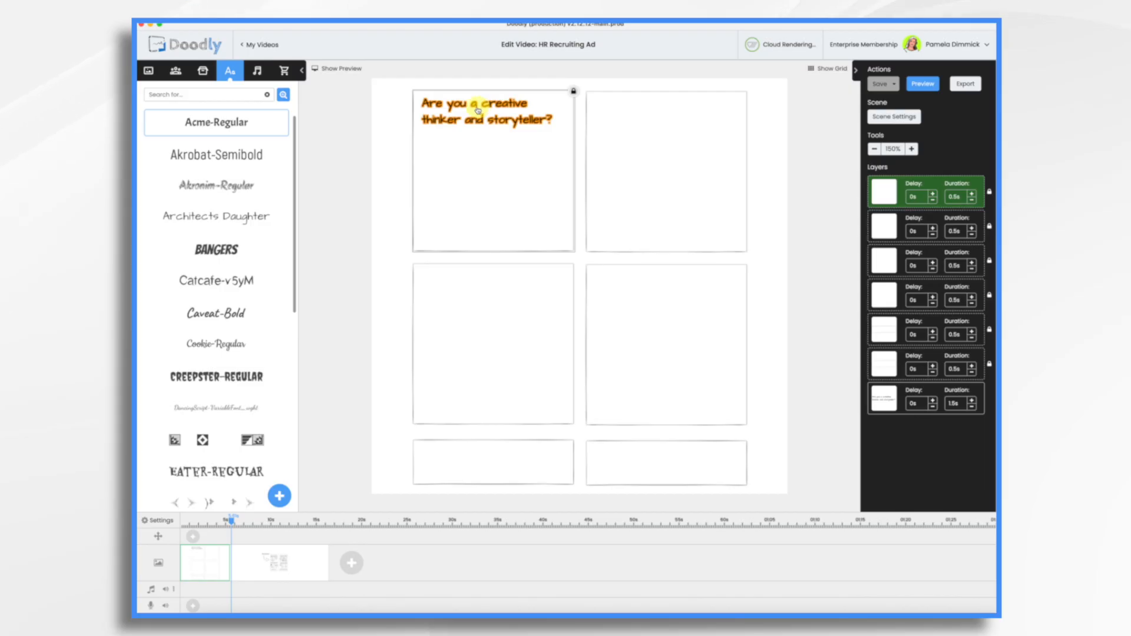
{"action": "left_click_drag", "start_coordinate": [885, 400], "coordinate": [927, 230]}
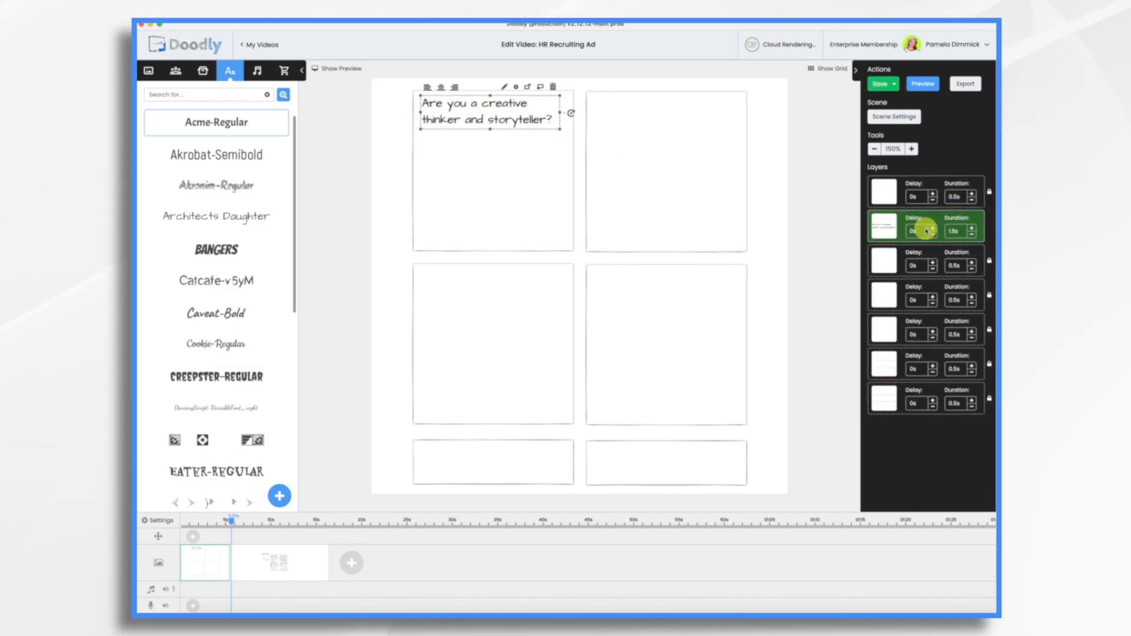
Search the character library for "study" and add the Luis Reading character to the scene
{"action": "left_click", "coordinate": [176, 71]}
{"action": "left_click", "coordinate": [167, 95]}
{"action": "type", "text": "st"}
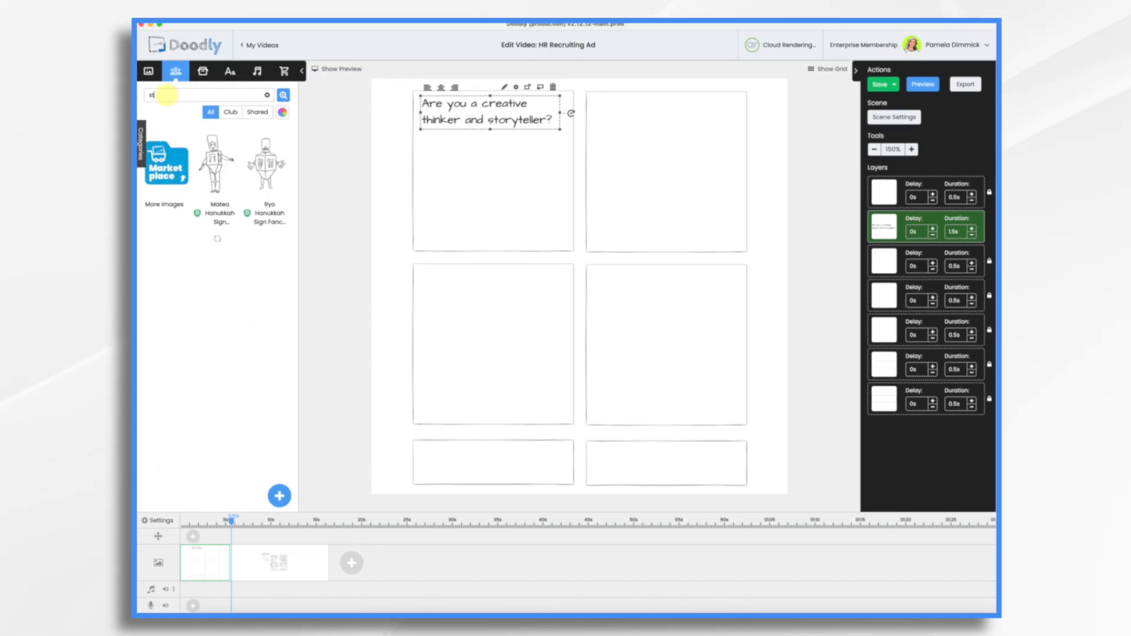
{"action": "type", "text": "d"}
{"action": "type", "text": "udy"}
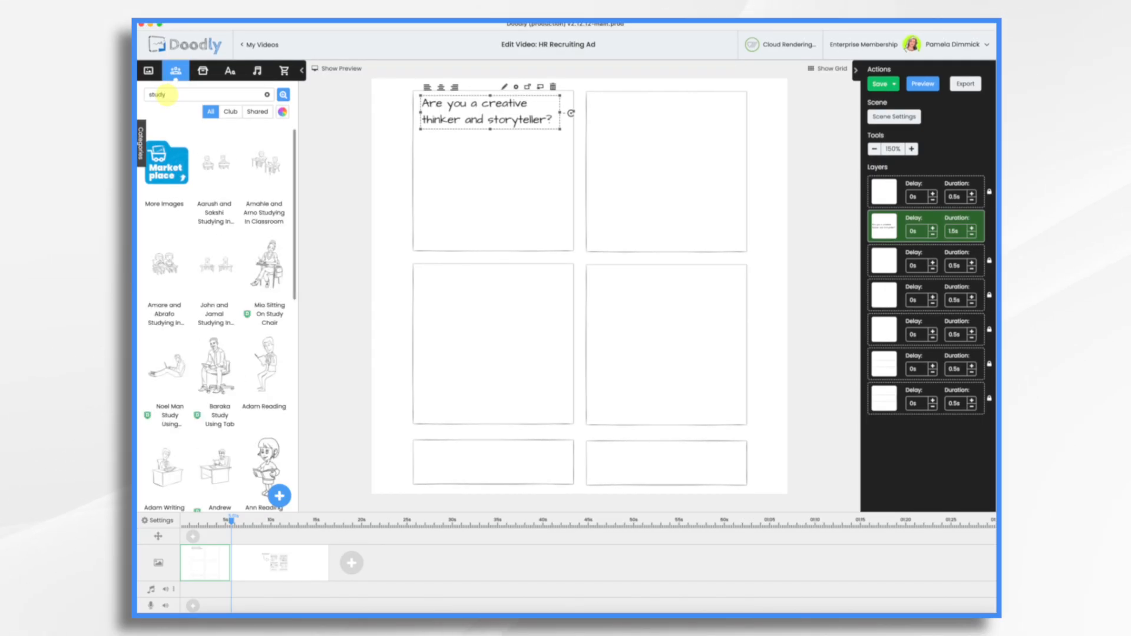
{"action": "scroll", "coordinate": [266, 340], "scroll_direction": "down", "scroll_amount": 8}
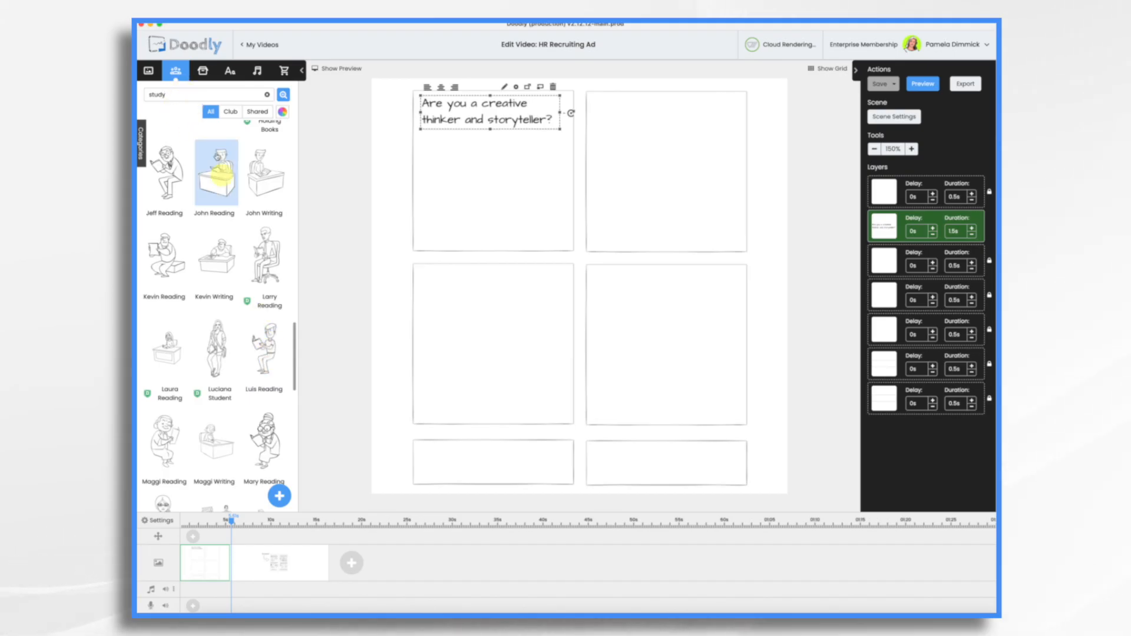
{"action": "left_click", "coordinate": [277, 342]}
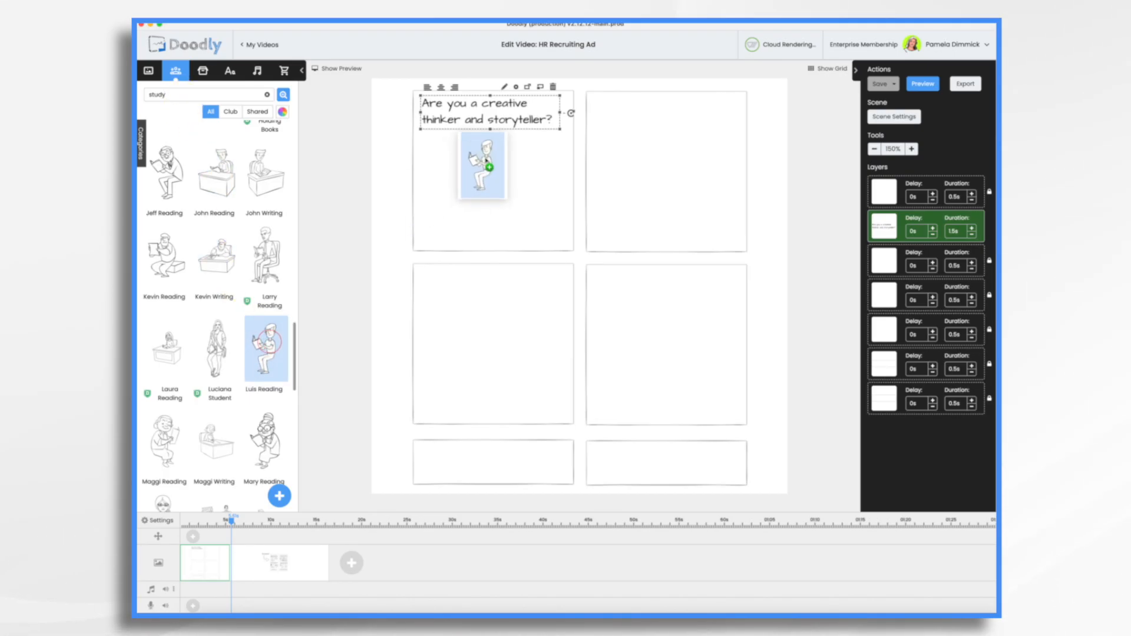
Search the character library for "luis" and look through the character's other available poses
{"action": "left_click", "coordinate": [173, 95]}
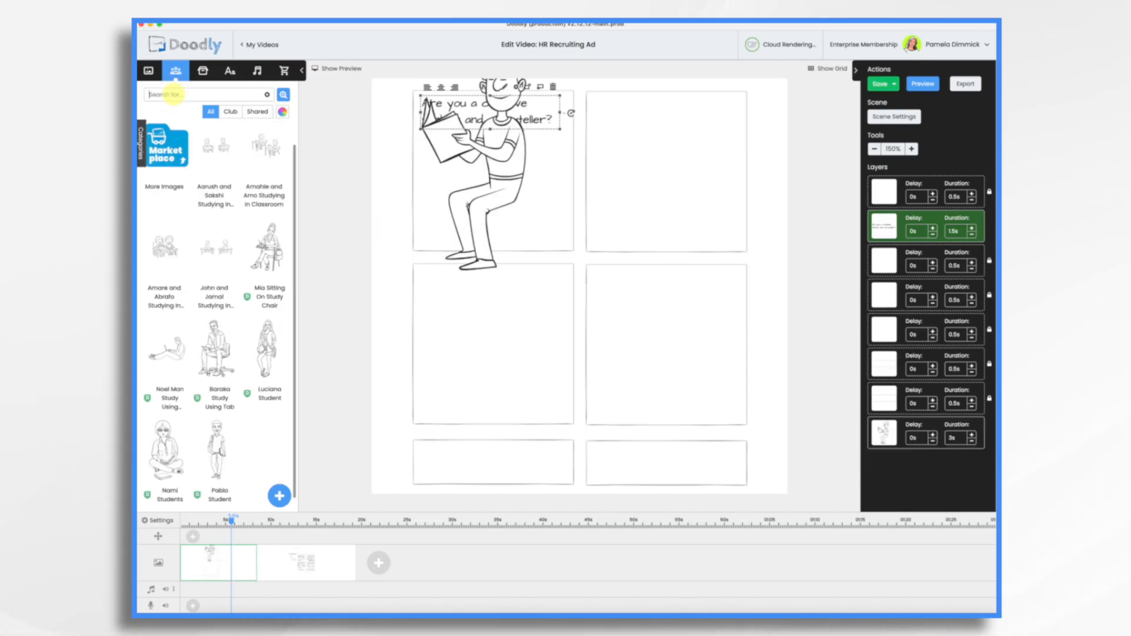
{"action": "type", "text": "luis"}
{"action": "scroll", "coordinate": [223, 413], "scroll_direction": "down", "scroll_amount": 2}
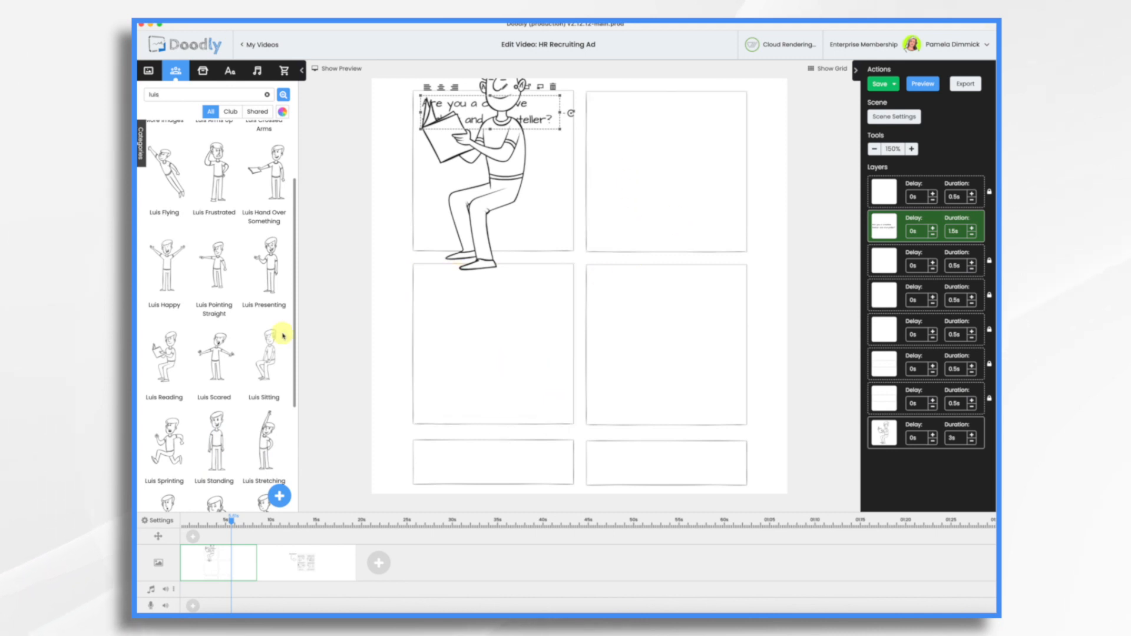
{"action": "scroll", "coordinate": [237, 327], "scroll_direction": "down", "scroll_amount": 3}
{"action": "scroll", "coordinate": [235, 326], "scroll_direction": "up", "scroll_amount": 5}
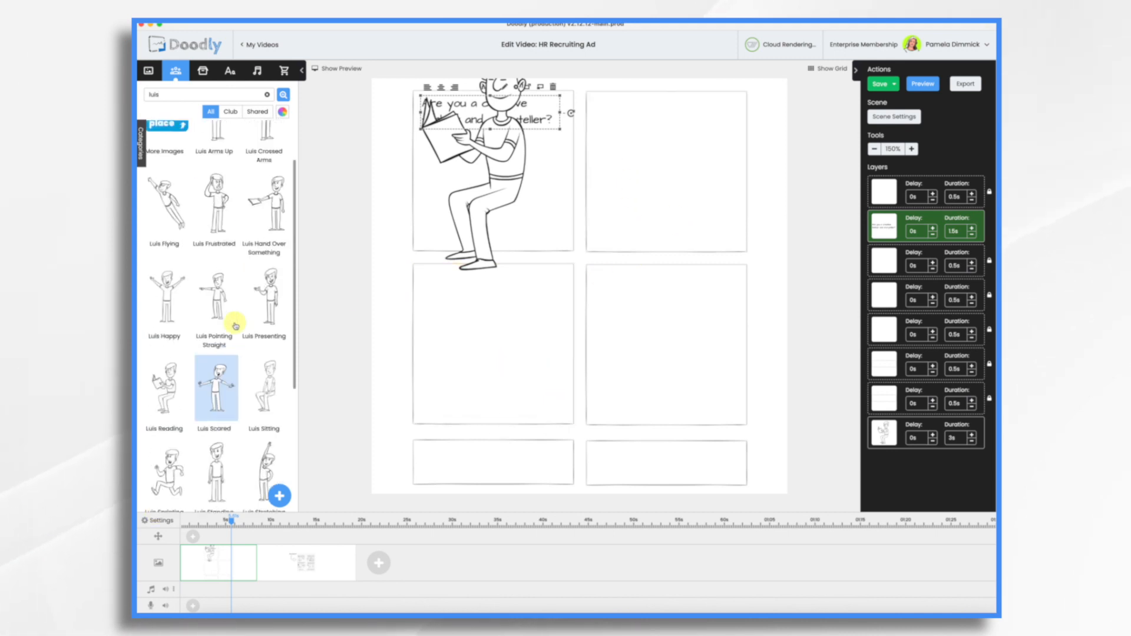
Shrink the reading character and place it over the lower-right corner of the upper-left frame
{"action": "left_click_drag", "start_coordinate": [510, 176], "coordinate": [558, 230]}
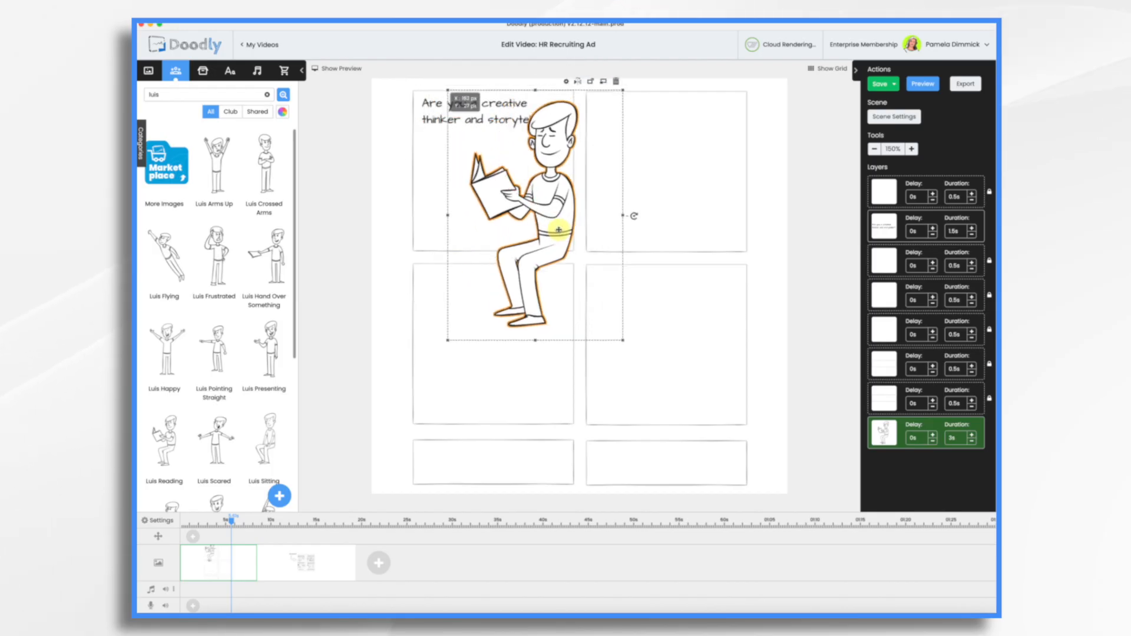
{"action": "left_click_drag", "start_coordinate": [623, 340], "coordinate": [497, 222]}
{"action": "left_click_drag", "start_coordinate": [503, 123], "coordinate": [600, 195]}
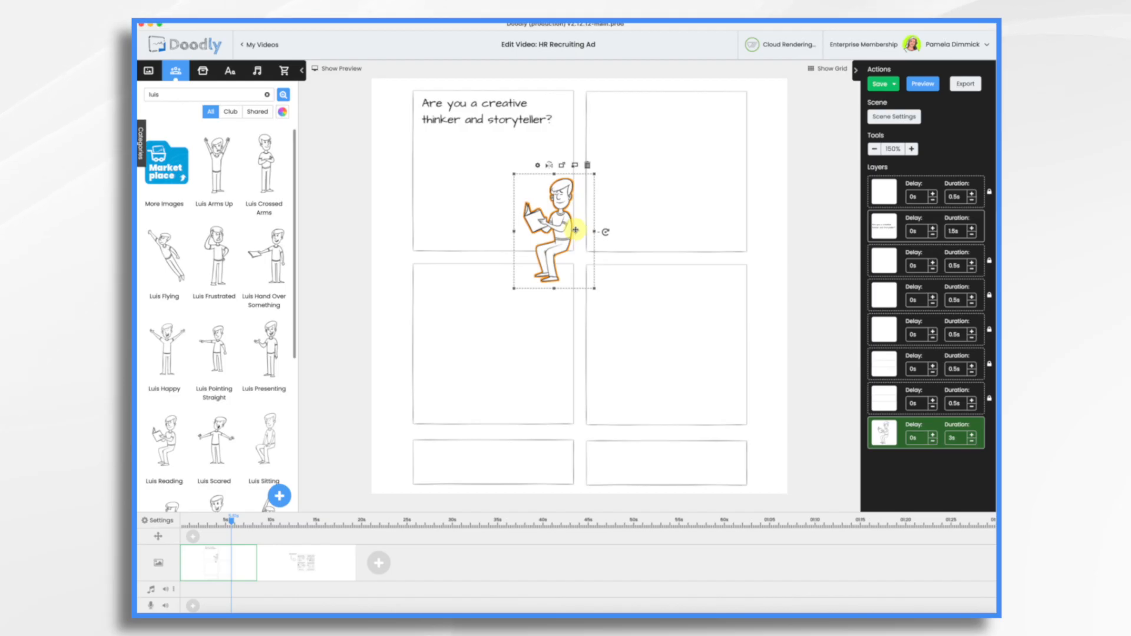
After checking the storyboard scene, find the Bulb prop with the search "idea" and place it, scaled down, above the reading character
{"action": "left_click", "coordinate": [331, 573]}
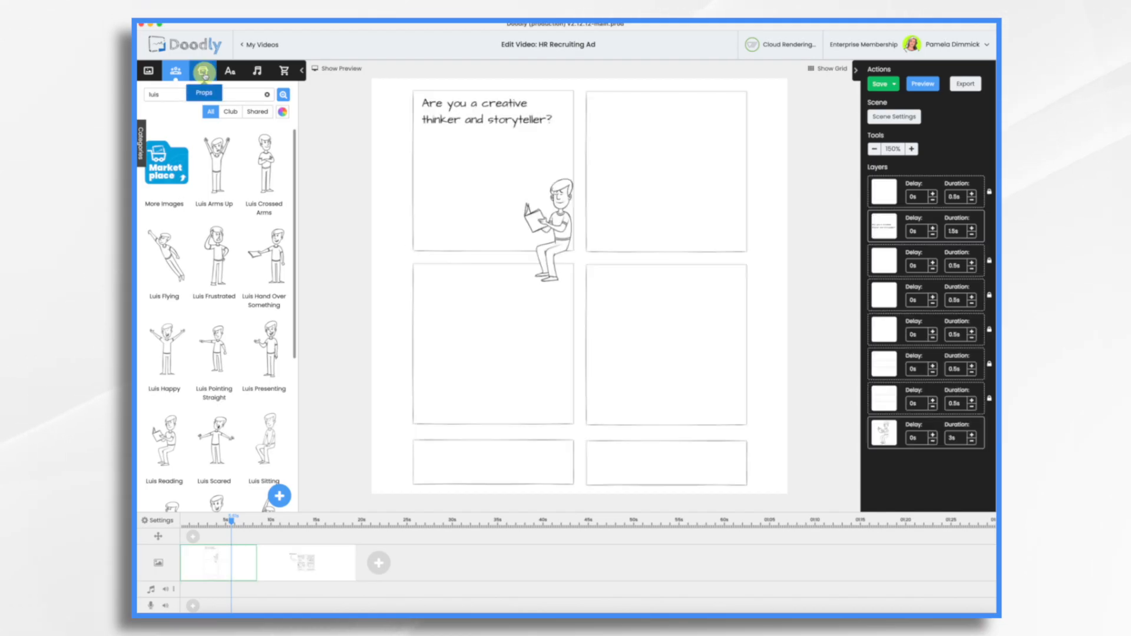
{"action": "left_click", "coordinate": [203, 71]}
{"action": "left_click", "coordinate": [189, 95]}
{"action": "type", "text": "idea"}
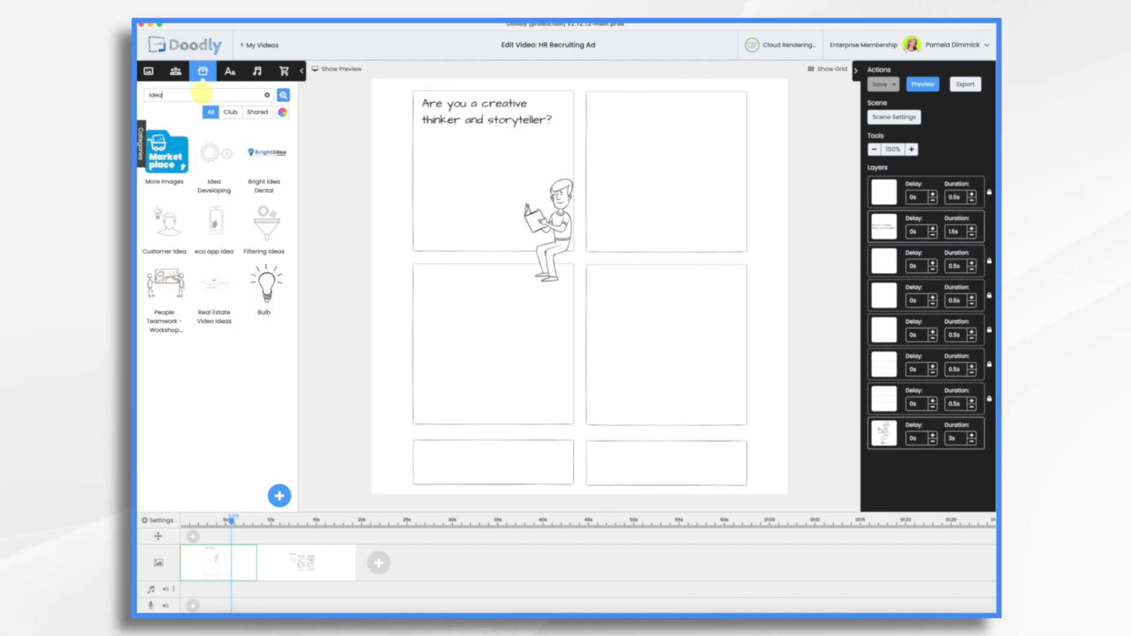
{"action": "left_click_drag", "start_coordinate": [265, 283], "coordinate": [477, 212]}
{"action": "left_click", "coordinate": [484, 217]}
{"action": "left_click_drag", "start_coordinate": [571, 306], "coordinate": [415, 147]}
{"action": "left_click_drag", "start_coordinate": [407, 110], "coordinate": [525, 162]}
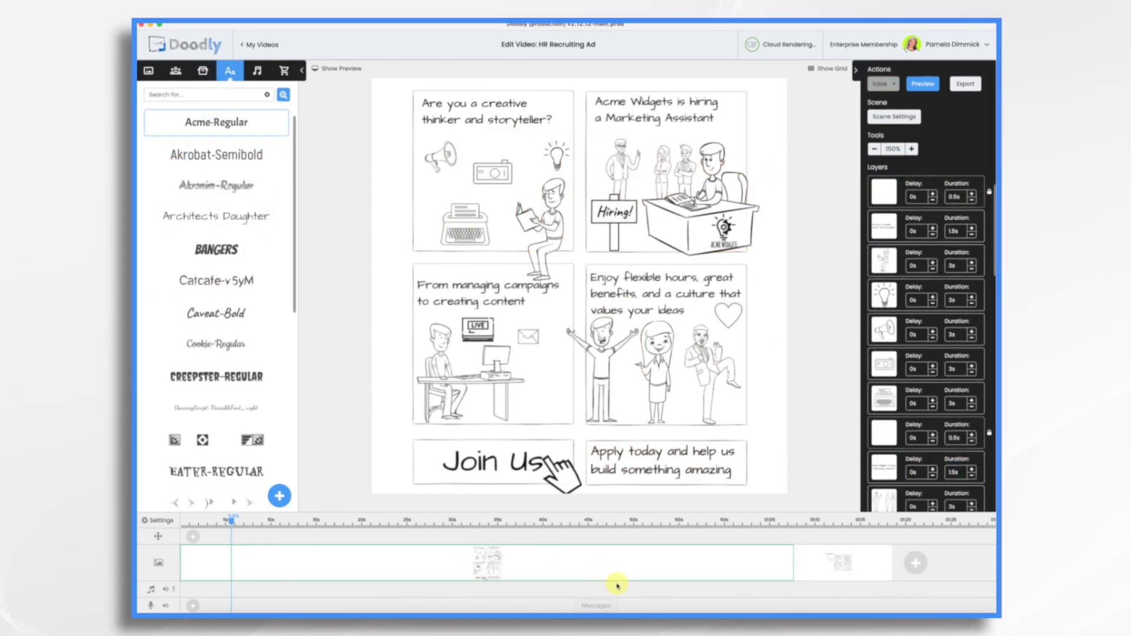
{"action": "left_click", "coordinate": [733, 105]}
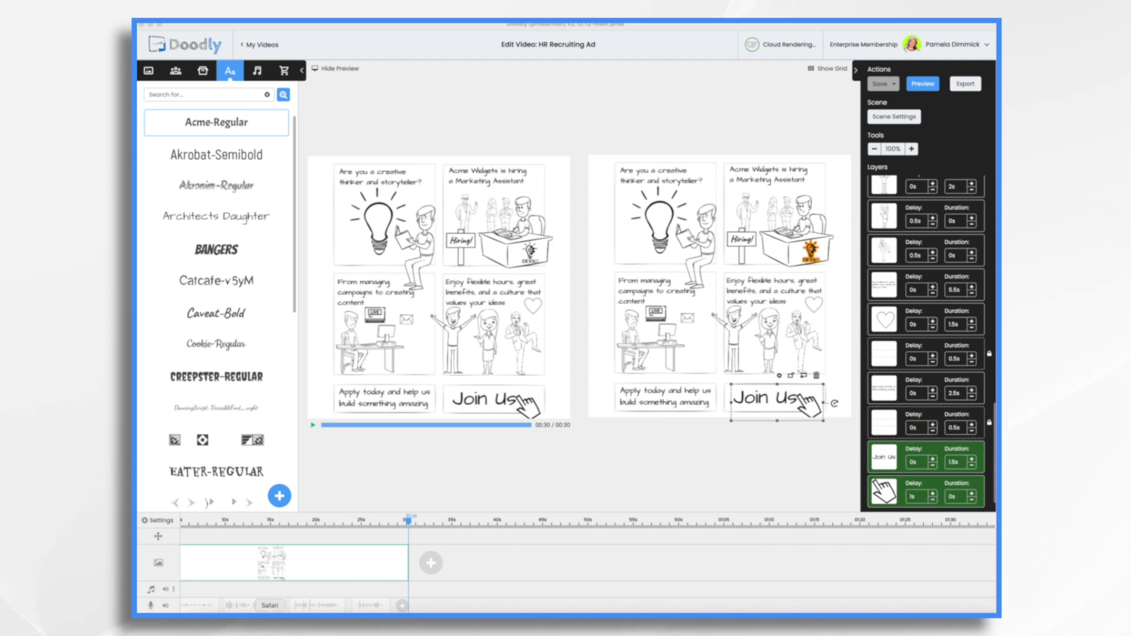
{"action": "scroll", "coordinate": [233, 589], "scroll_direction": "left", "scroll_amount": 3}
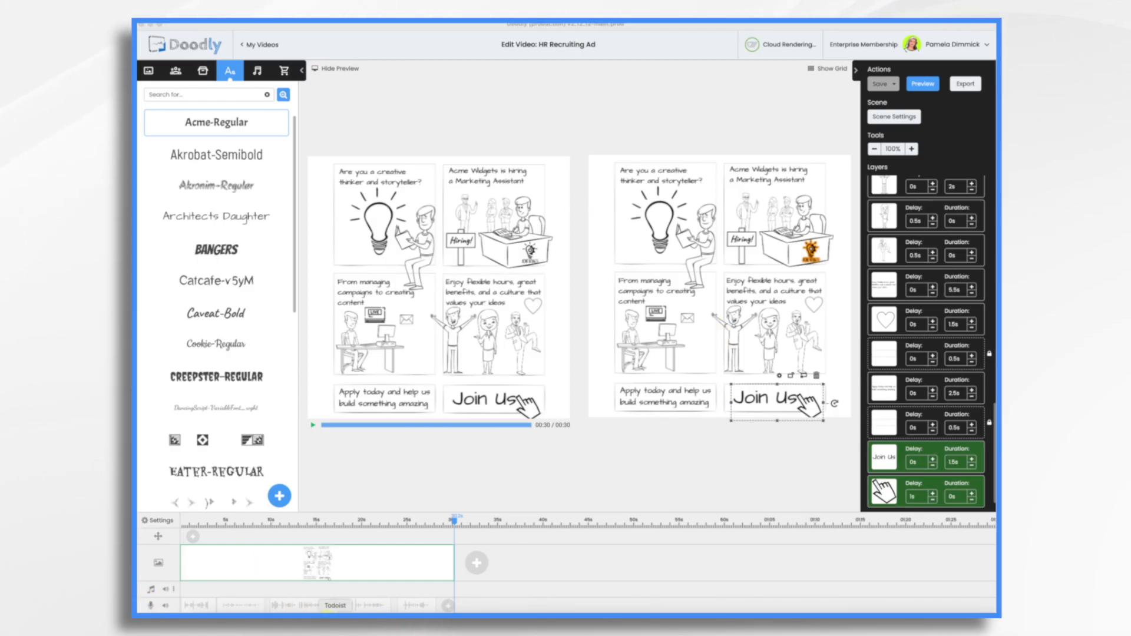
Record a short voice-over clip after the existing narration and shift it along the voice track past the scene's end
{"action": "left_click", "coordinate": [448, 607]}
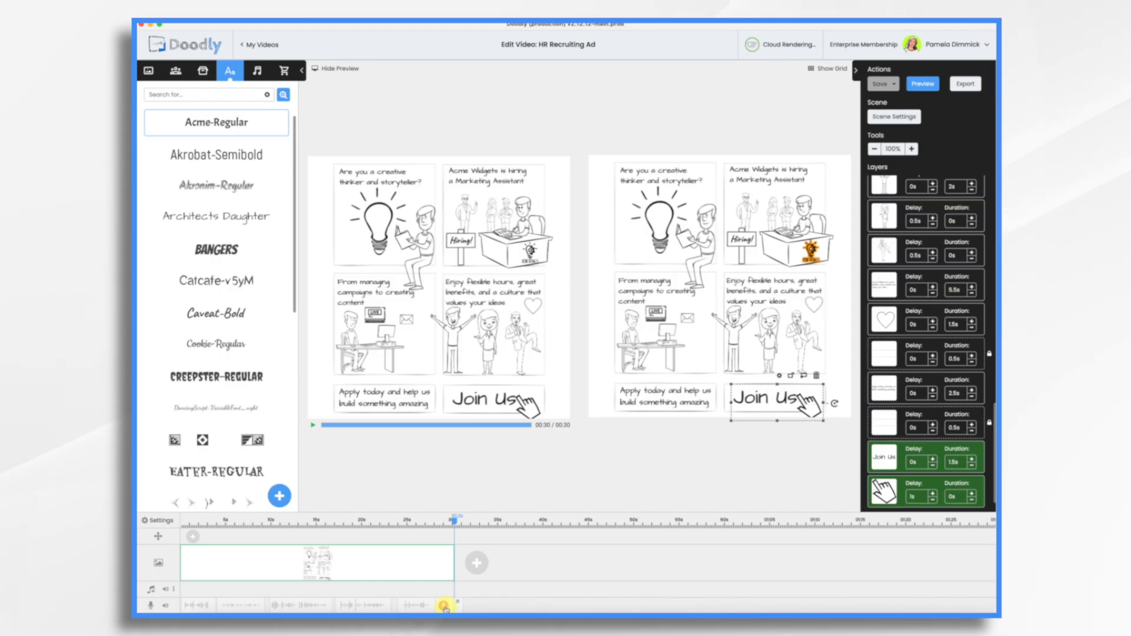
{"action": "left_click", "coordinate": [446, 608]}
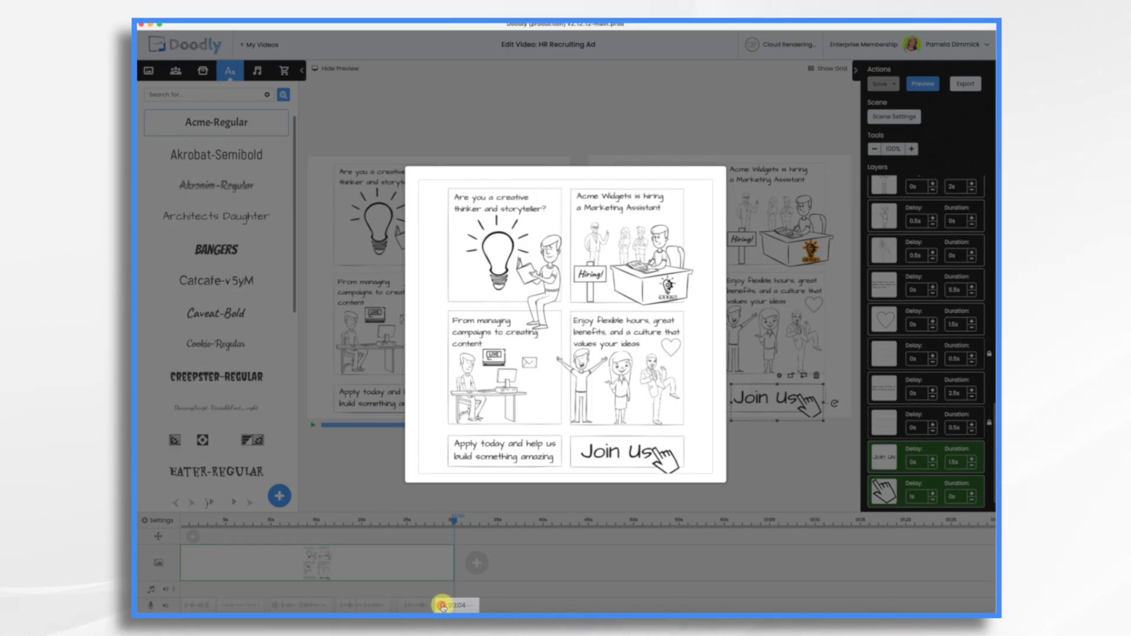
{"action": "left_click_drag", "start_coordinate": [443, 607], "coordinate": [443, 607]}
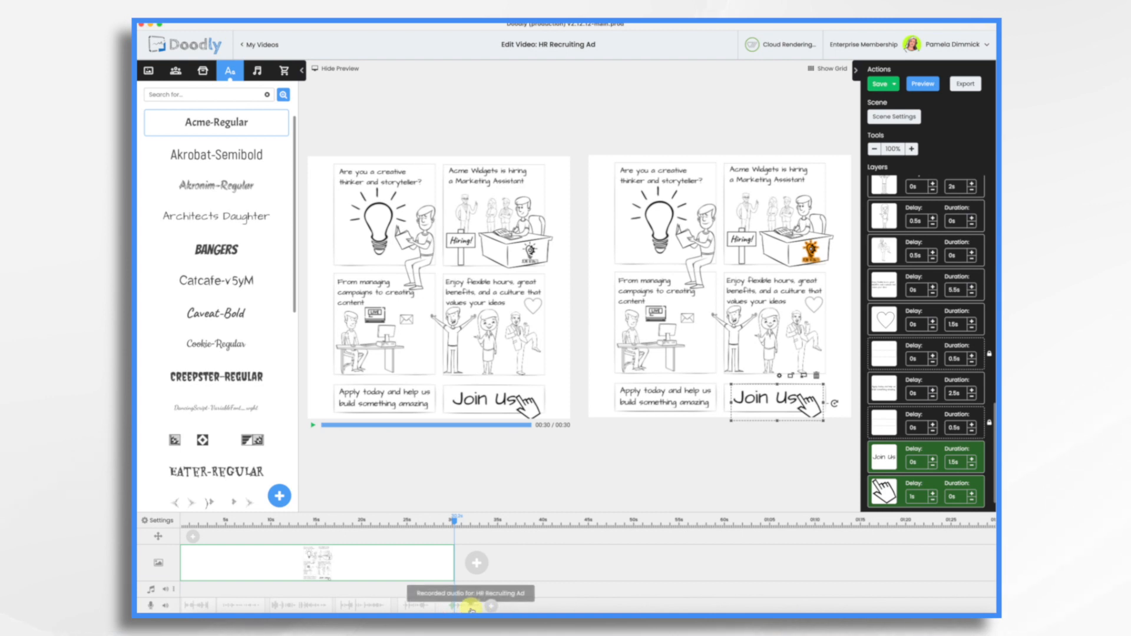
{"action": "left_click_drag", "start_coordinate": [470, 609], "coordinate": [487, 611]}
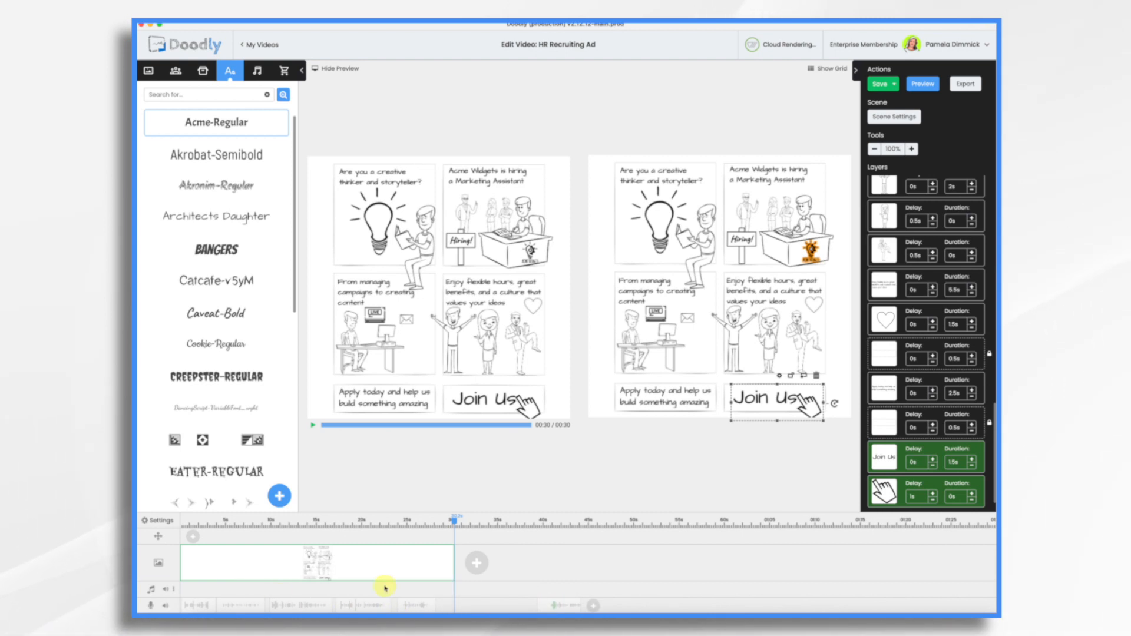
Delete the newly recorded voice-over clip from the voice track
{"action": "left_click", "coordinate": [574, 604]}
{"action": "left_click", "coordinate": [600, 334]}
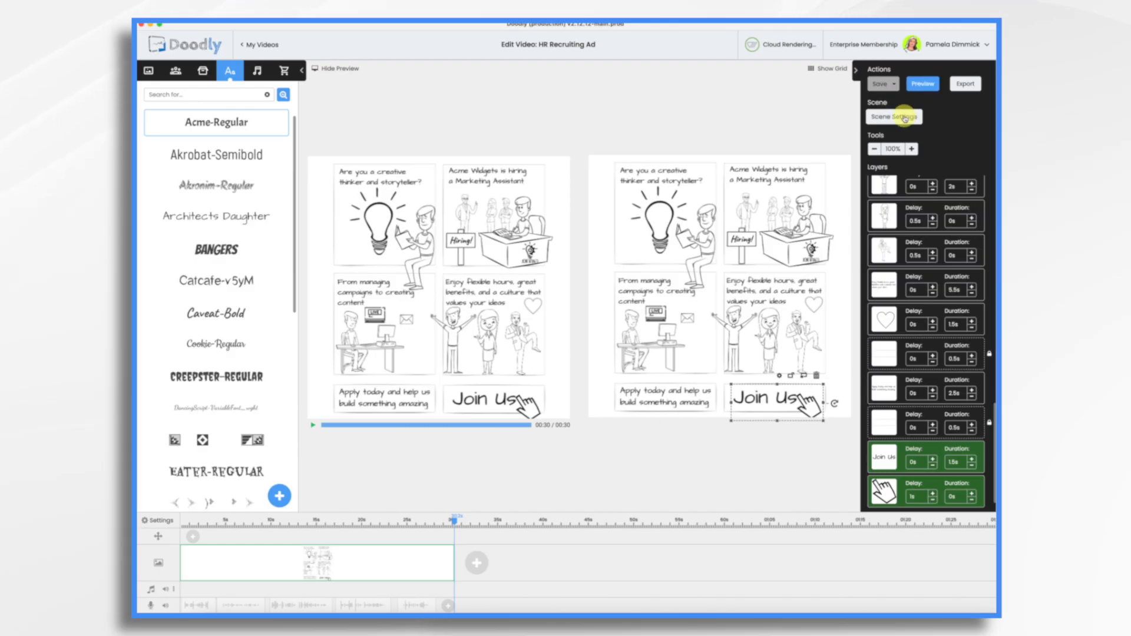
Set the scene's extra time to 10 seconds and apply the scene settings
{"action": "left_click", "coordinate": [905, 117]}
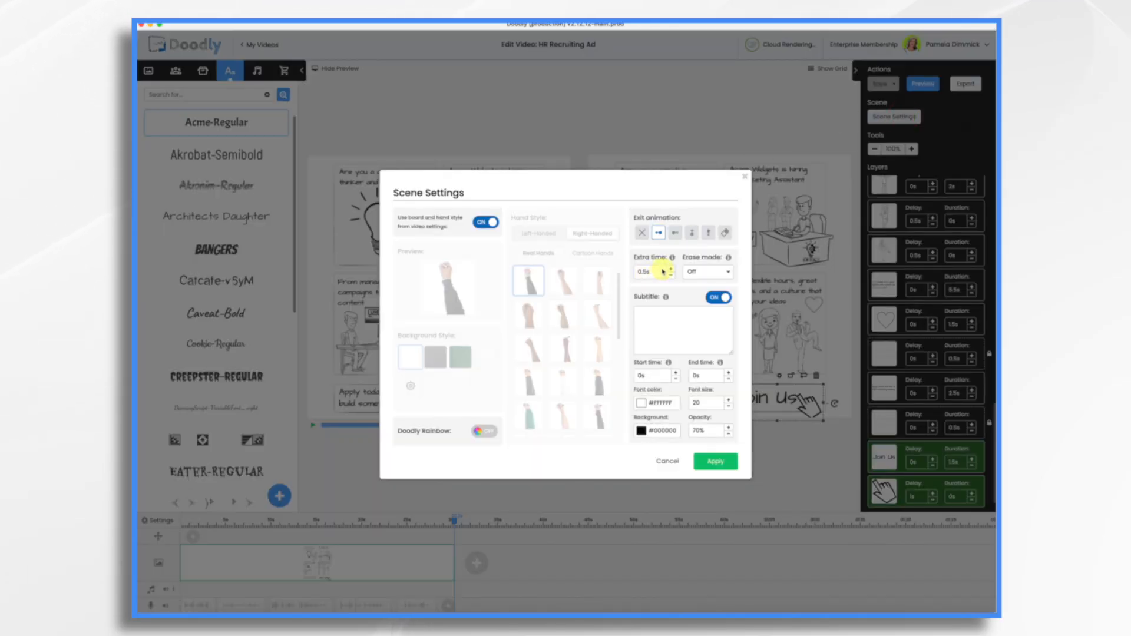
{"action": "key", "text": "BackSpace"}
{"action": "key", "text": "BackSpace"}
{"action": "key", "text": "BackSpace"}
{"action": "key", "text": "BackSpace"}
{"action": "type", "text": "1"}
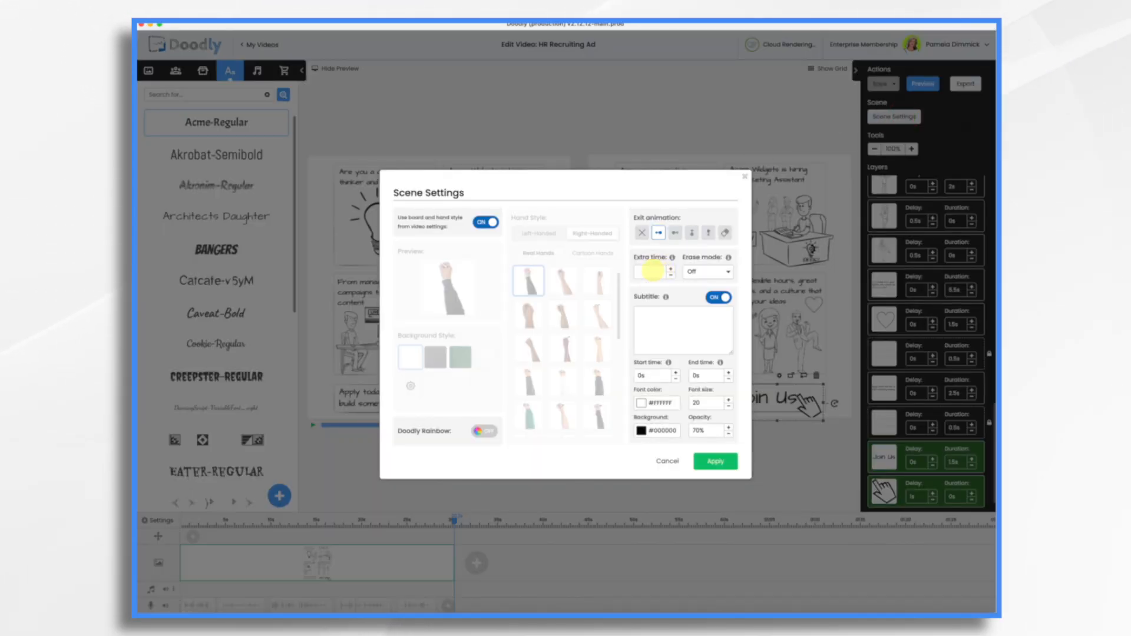
{"action": "left_click", "coordinate": [720, 461]}
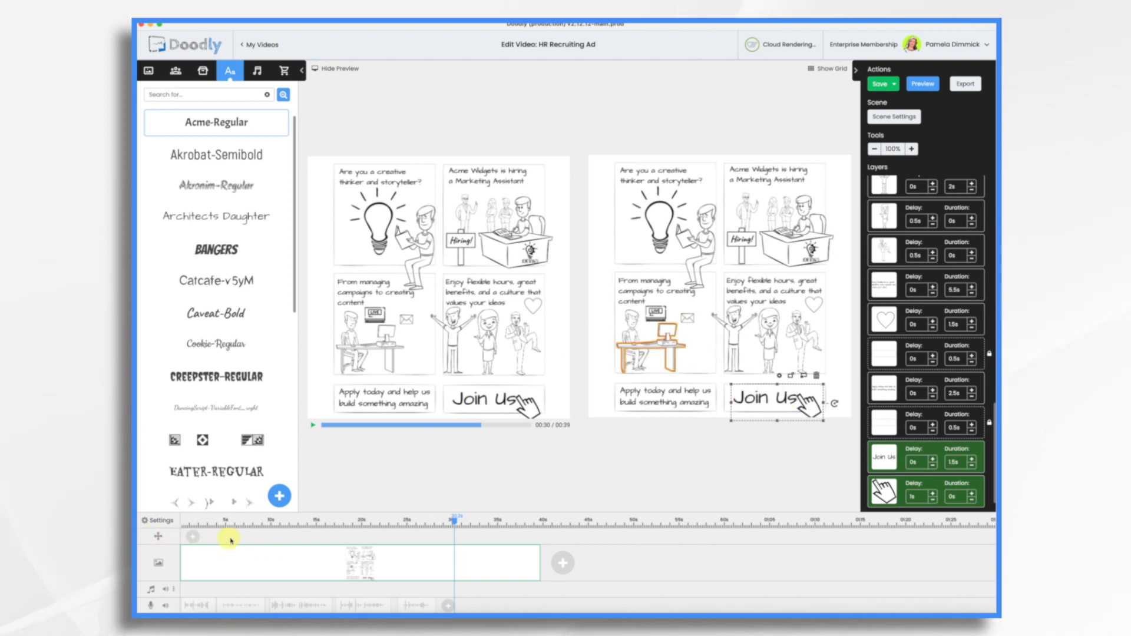
With the playhead at 2 seconds, add a pan and zoom effect at the beginning of the timeline and unlock its start view
{"action": "mouse_move", "coordinate": [388, 524]}
{"action": "left_mouse_down"}
{"action": "mouse_move", "coordinate": [187, 527]}
{"action": "mouse_move", "coordinate": [204, 527]}
{"action": "left_mouse_up"}
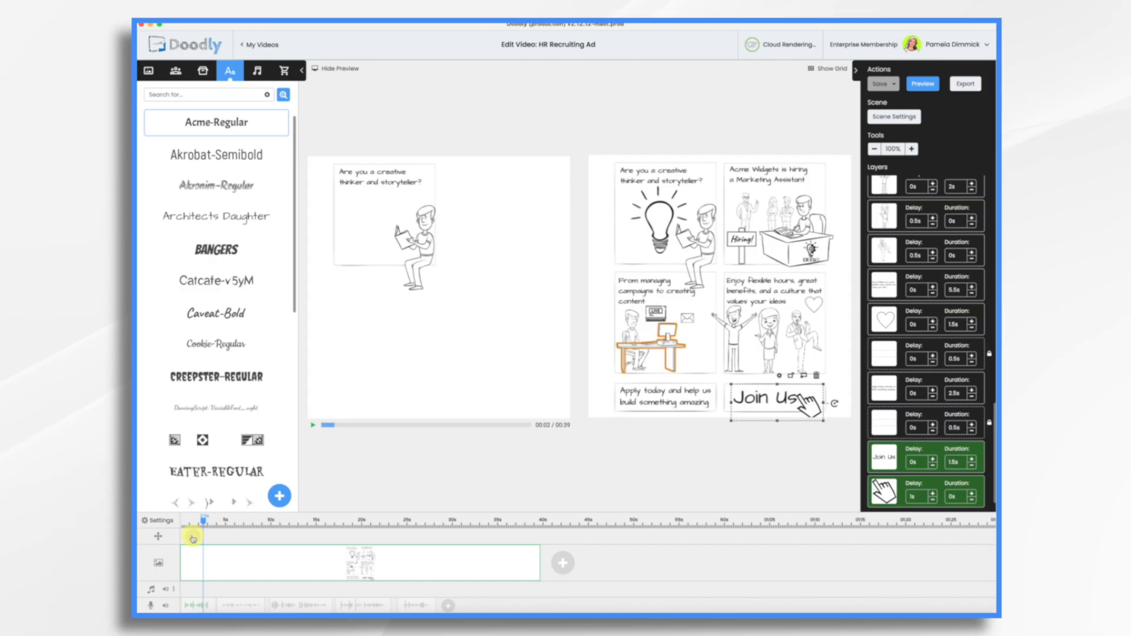
{"action": "left_click", "coordinate": [194, 538]}
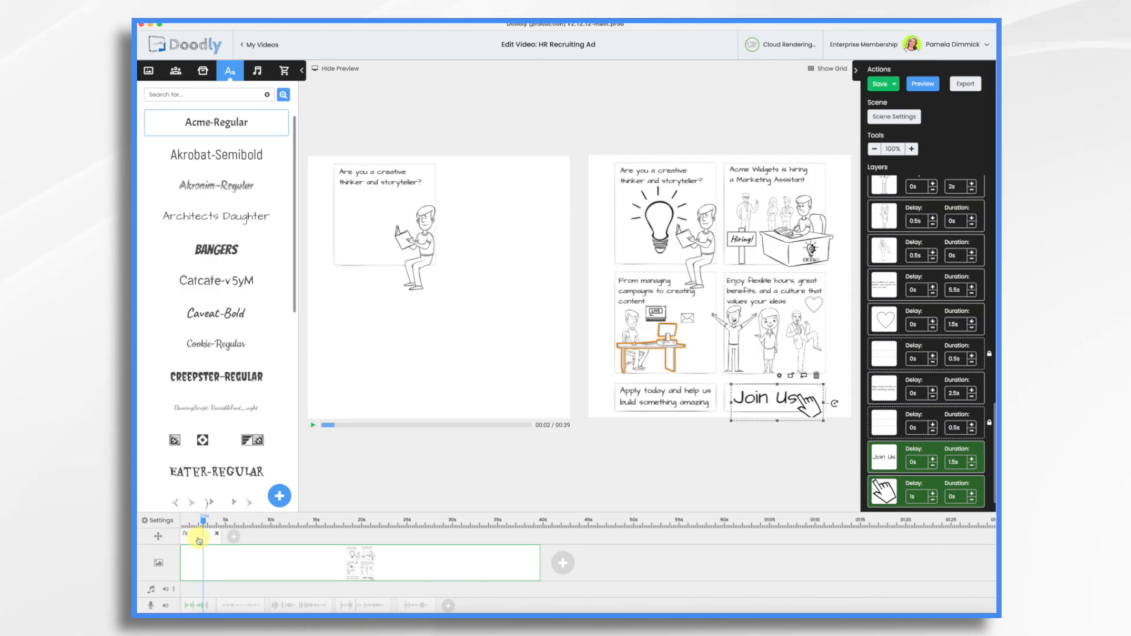
{"action": "left_click", "coordinate": [199, 539]}
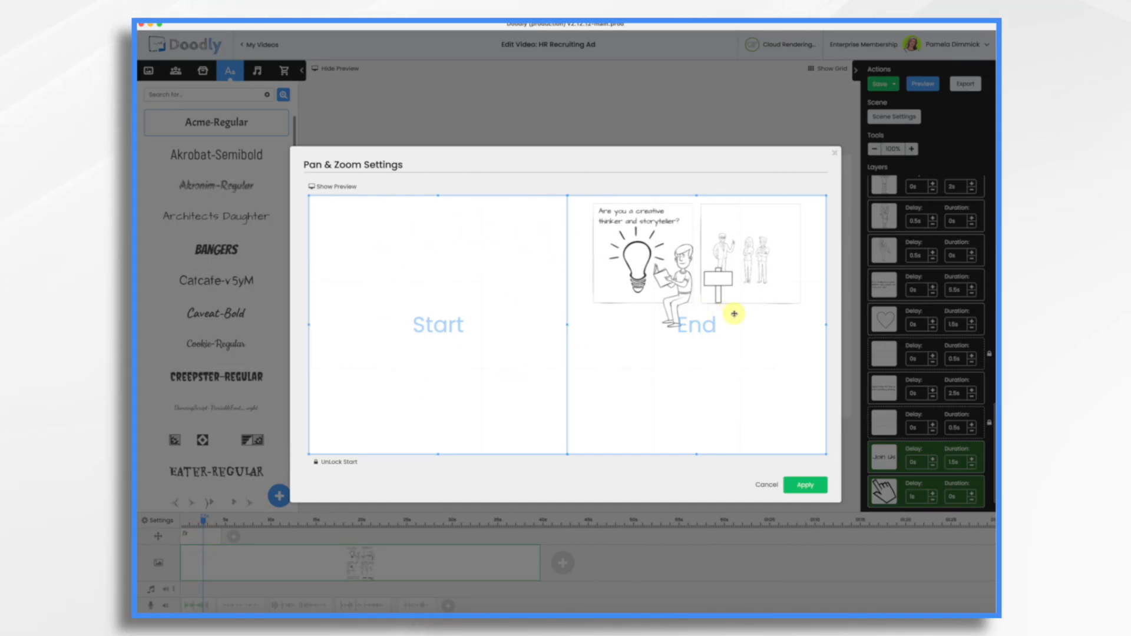
{"action": "left_click", "coordinate": [329, 466]}
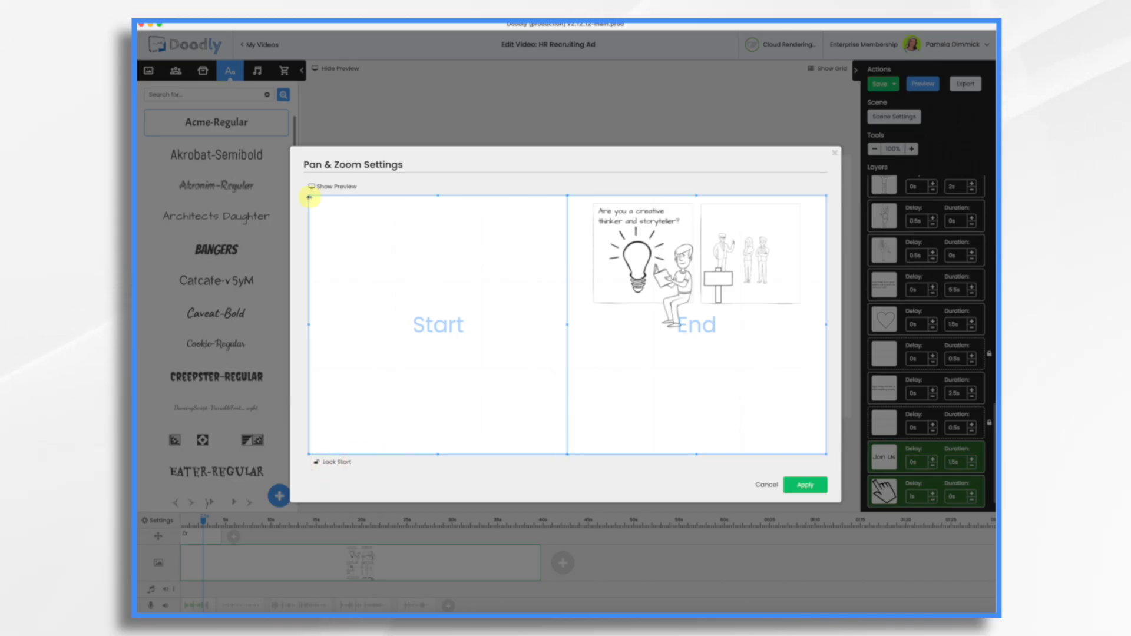
Shrink the pan and zoom start view and fit it over the upper-left quarter of the canvas
{"action": "left_click_drag", "start_coordinate": [308, 196], "coordinate": [438, 296]}
{"action": "left_click_drag", "start_coordinate": [522, 324], "coordinate": [391, 260]}
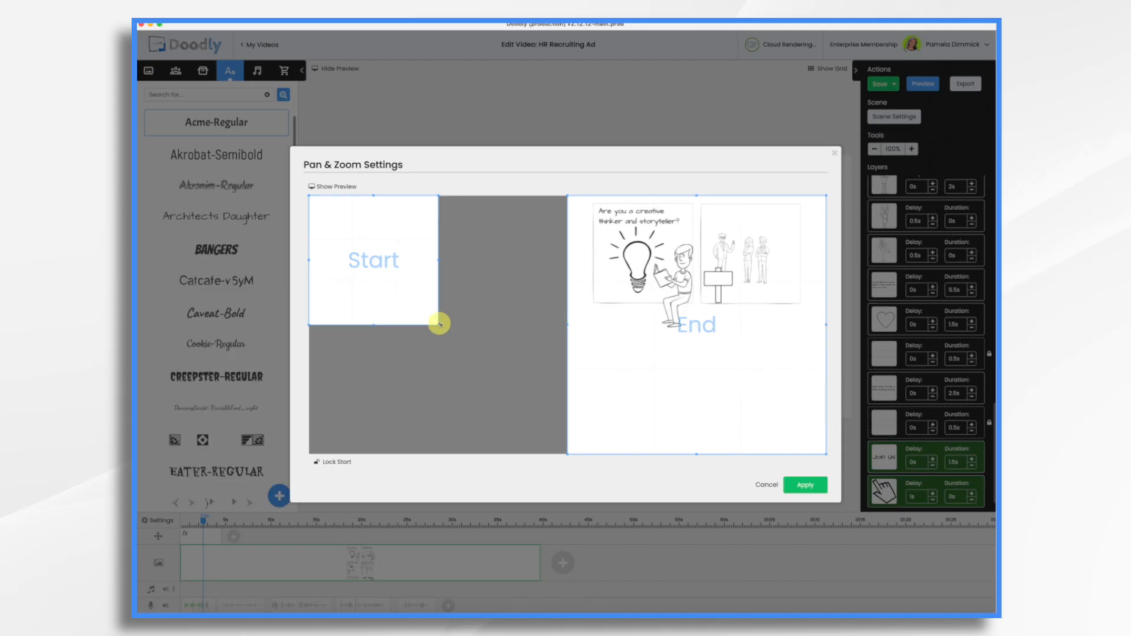
{"action": "left_click_drag", "start_coordinate": [437, 325], "coordinate": [427, 319]}
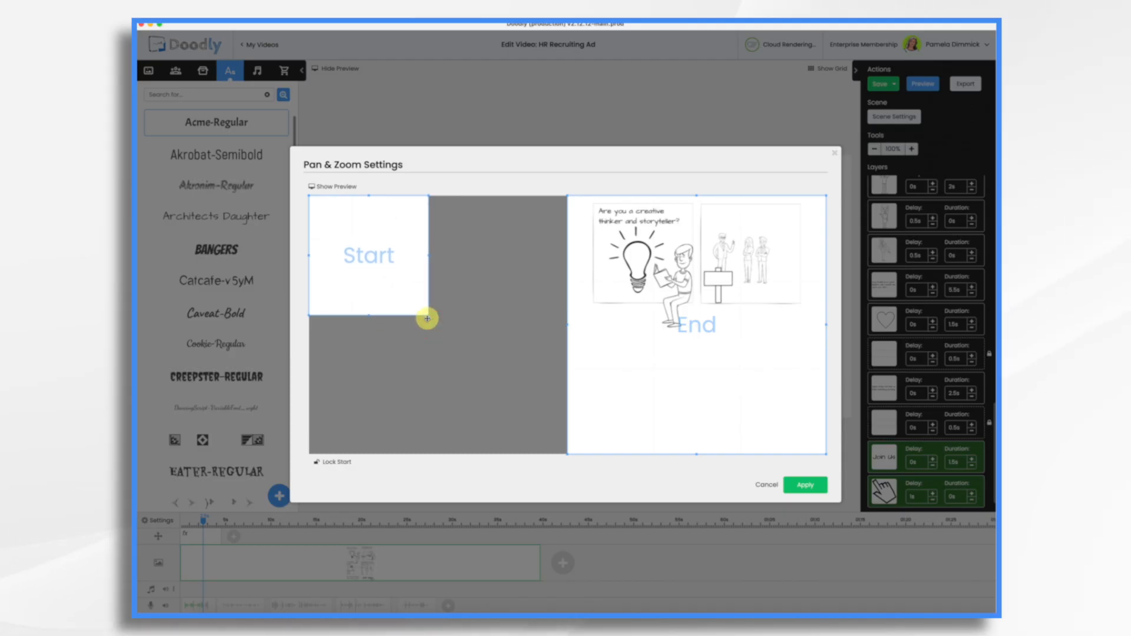
Fit the end view around the upper-left storyboard frame and shrink the start view a little more to match it
{"action": "left_click_drag", "start_coordinate": [826, 453], "coordinate": [689, 320]}
{"action": "left_click_drag", "start_coordinate": [630, 281], "coordinate": [651, 285]}
{"action": "left_click_drag", "start_coordinate": [705, 318], "coordinate": [665, 290]}
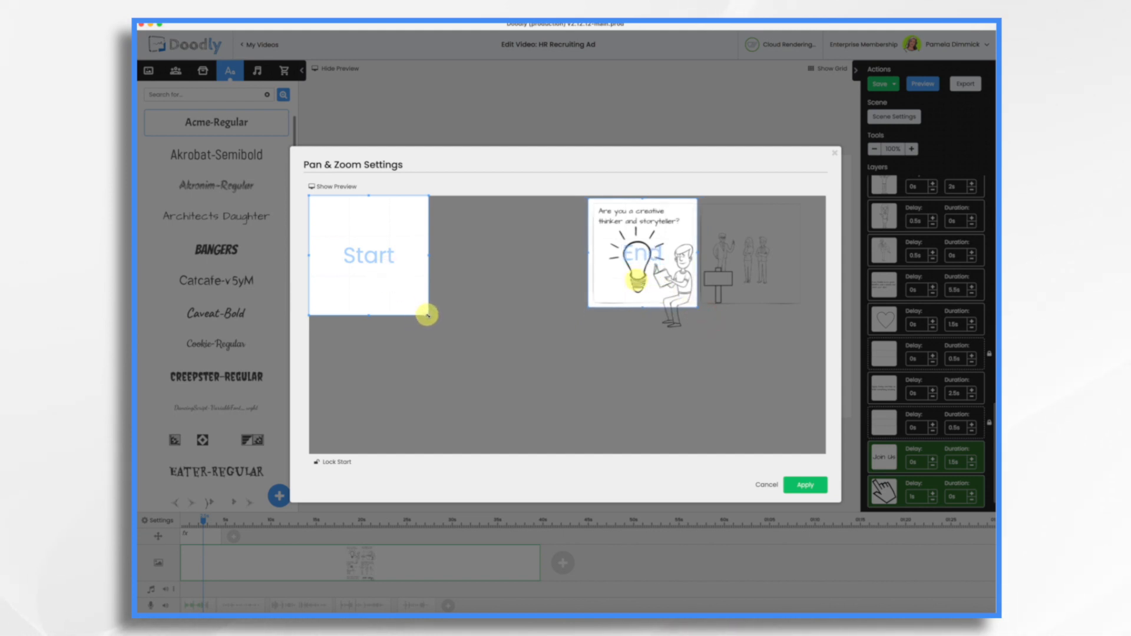
{"action": "left_click_drag", "start_coordinate": [427, 315], "coordinate": [420, 307]}
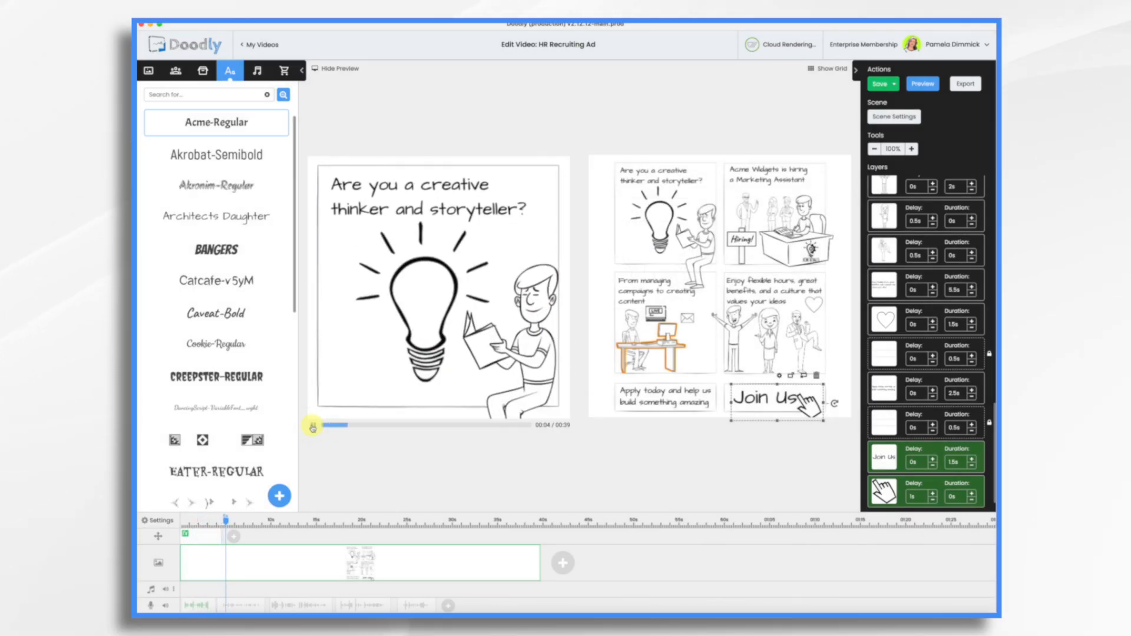
Add a second pan and zoom effect after the first and move its end view over the upper-right "Acme Widgets is hiring" frame
{"action": "left_click", "coordinate": [313, 426]}
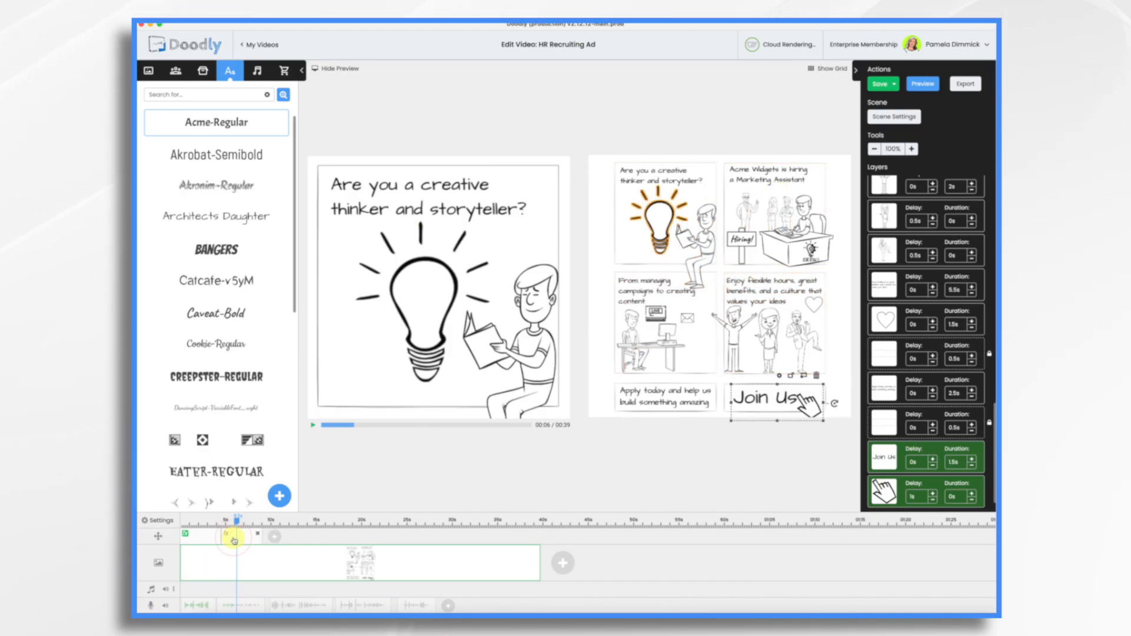
{"action": "left_click", "coordinate": [247, 540]}
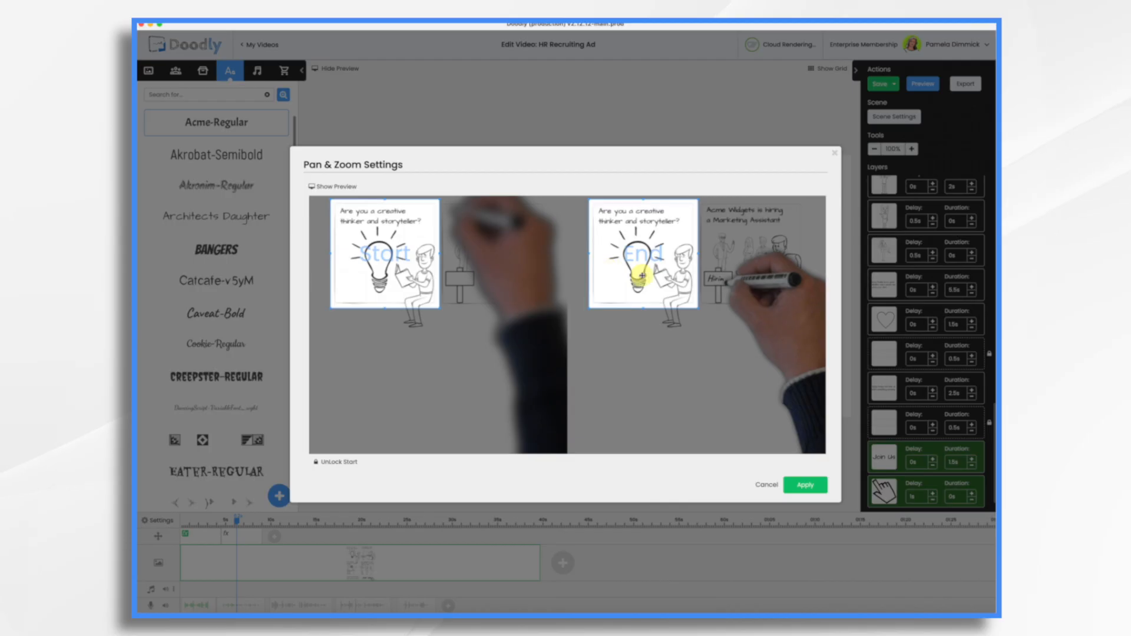
{"action": "left_click_drag", "start_coordinate": [650, 267], "coordinate": [757, 269]}
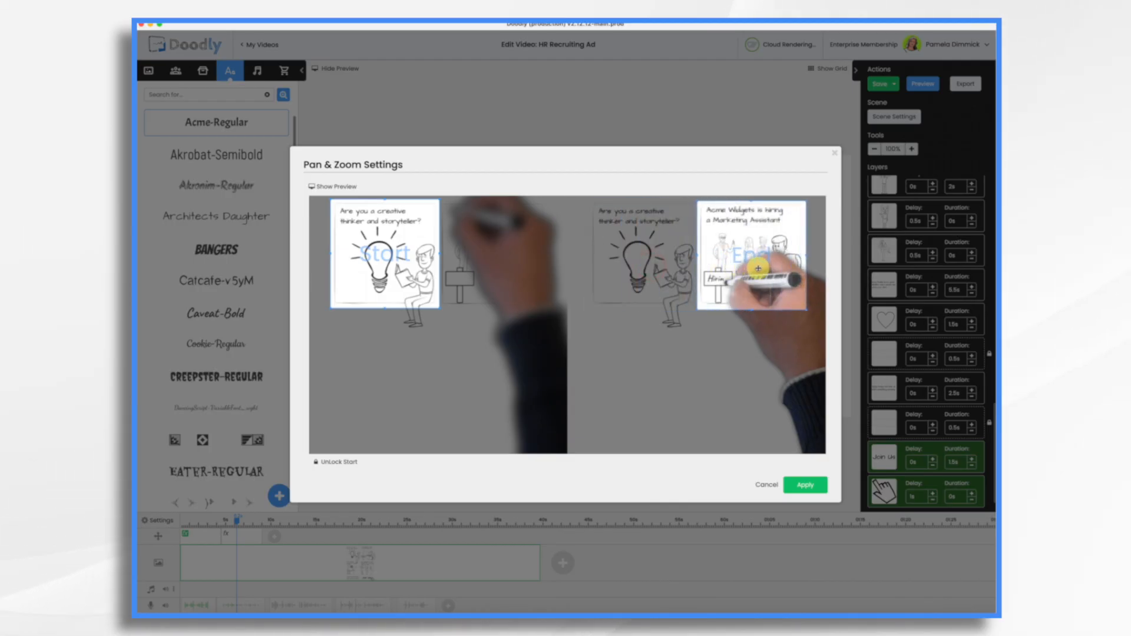
{"action": "left_click", "coordinate": [805, 484]}
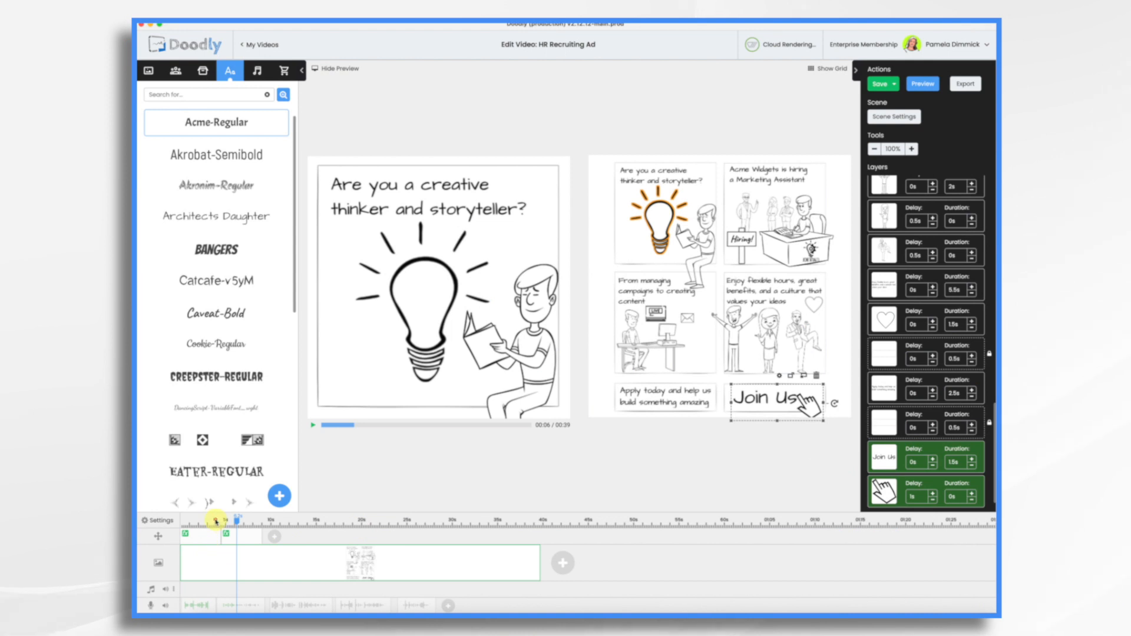
Preview the second pan and zoom from about 4 seconds and shorten its duration on the timeline to speed up the movement
{"action": "left_click", "coordinate": [215, 521]}
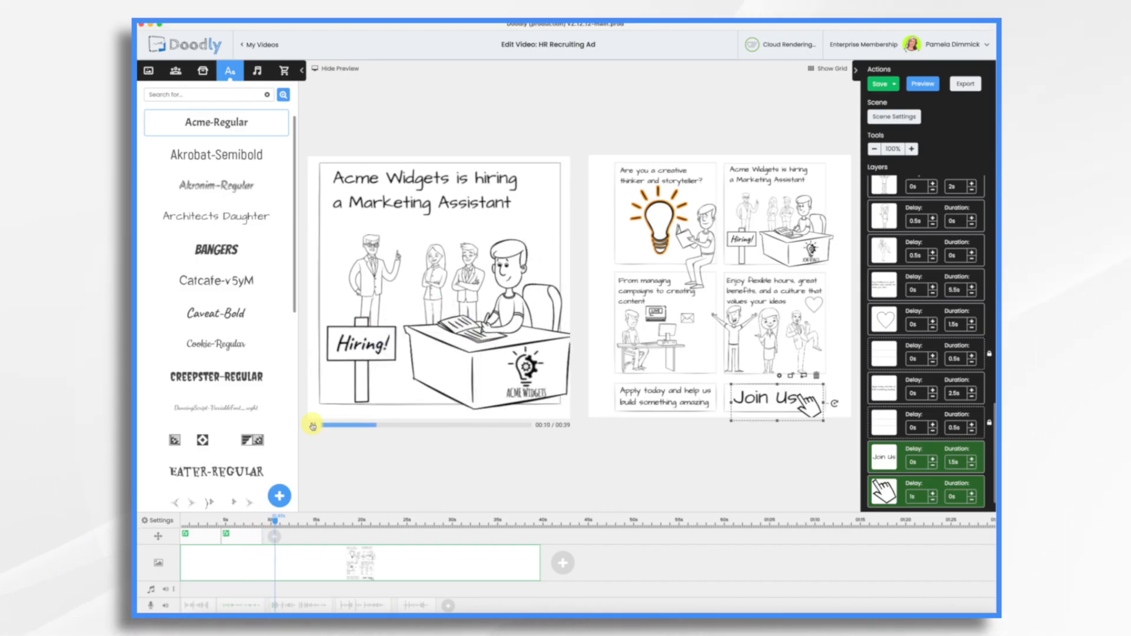
{"action": "left_click", "coordinate": [312, 425]}
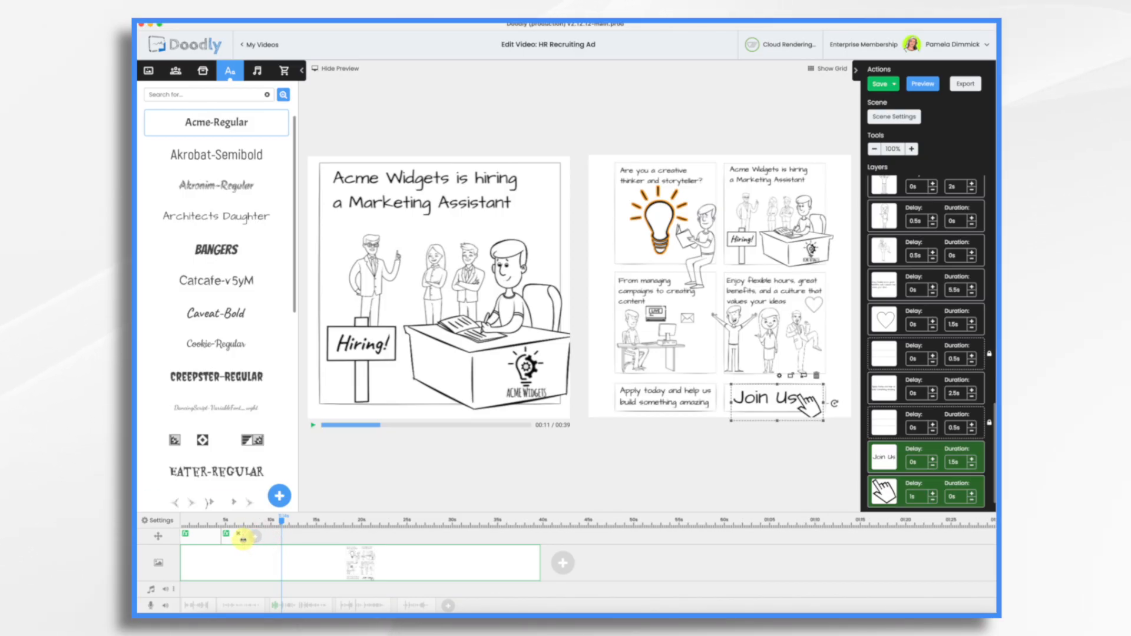
{"action": "left_click", "coordinate": [219, 521]}
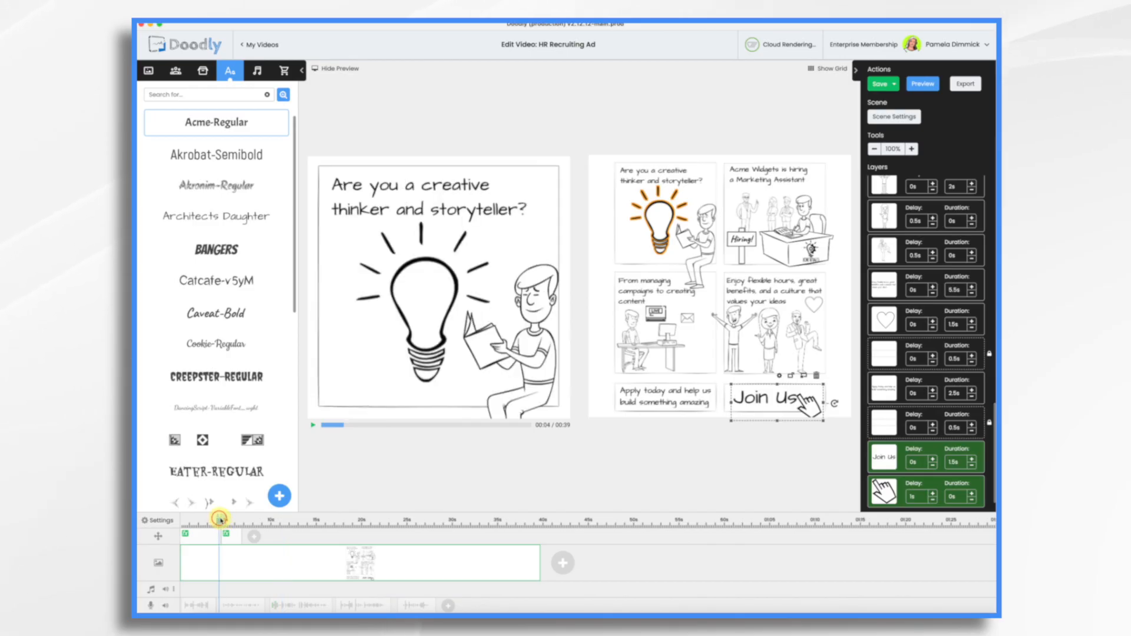
{"action": "left_click", "coordinate": [313, 427]}
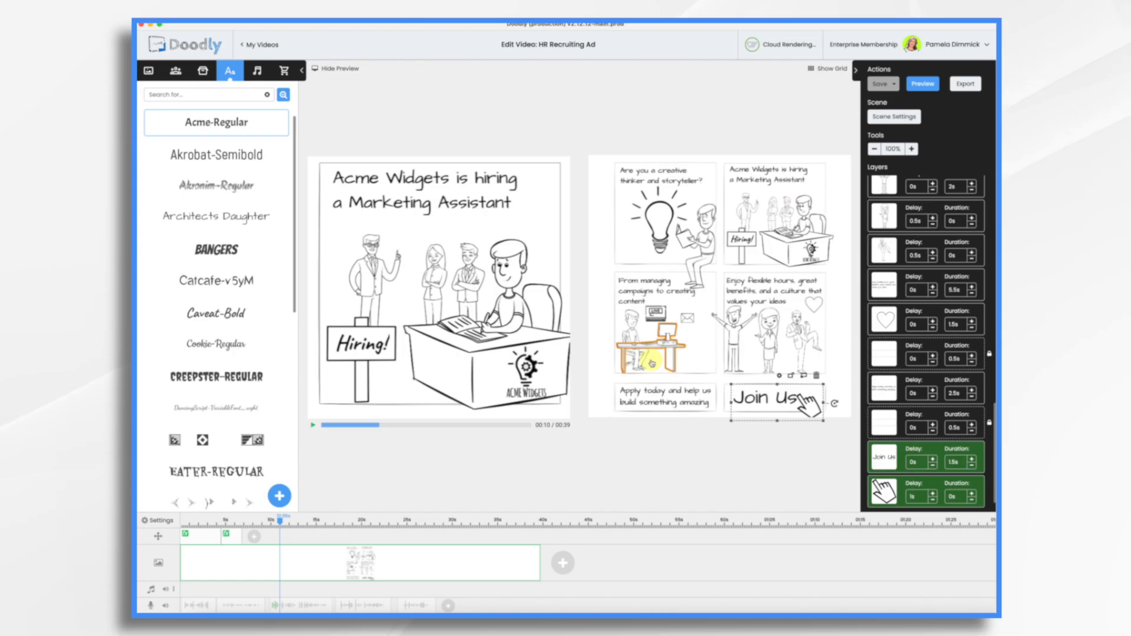
Add a third, shortened pan and zoom effect at about 9 seconds and move its end view over the lower-left storyboard frame
{"action": "left_click", "coordinate": [257, 539]}
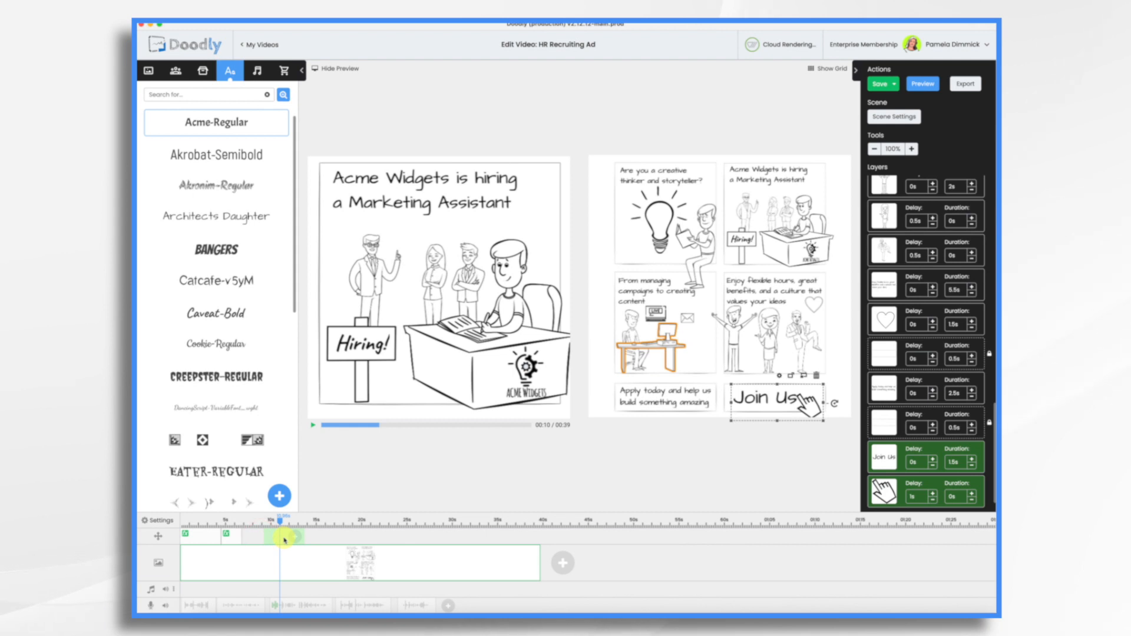
{"action": "left_click", "coordinate": [276, 543]}
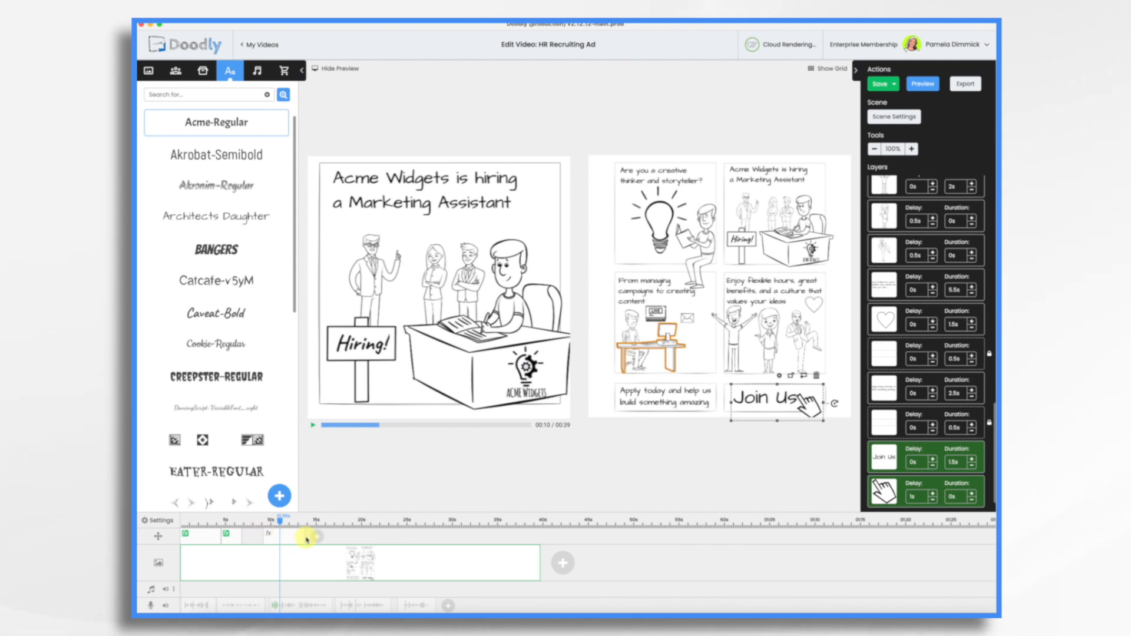
{"action": "left_click", "coordinate": [271, 537]}
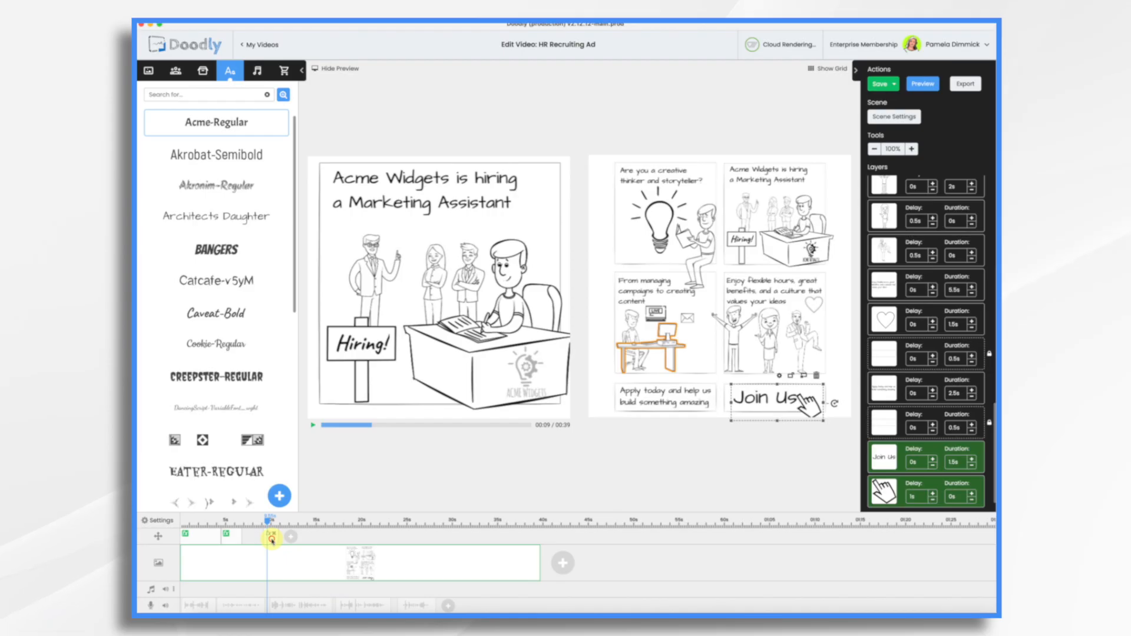
{"action": "double_click", "coordinate": [271, 539]}
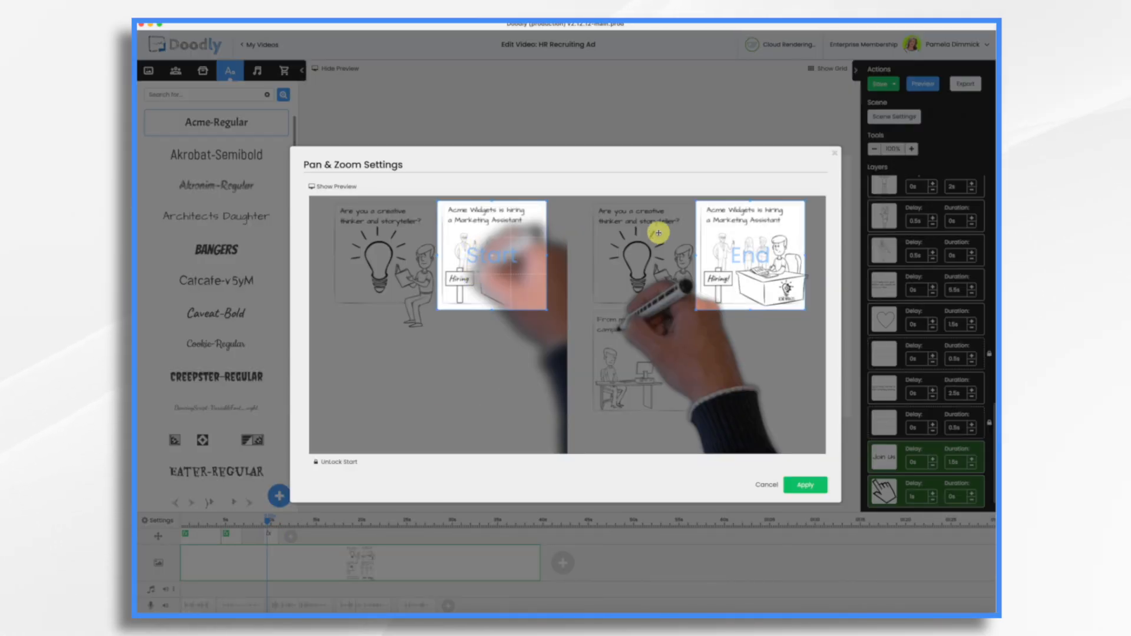
{"action": "left_click_drag", "start_coordinate": [761, 241], "coordinate": [657, 346]}
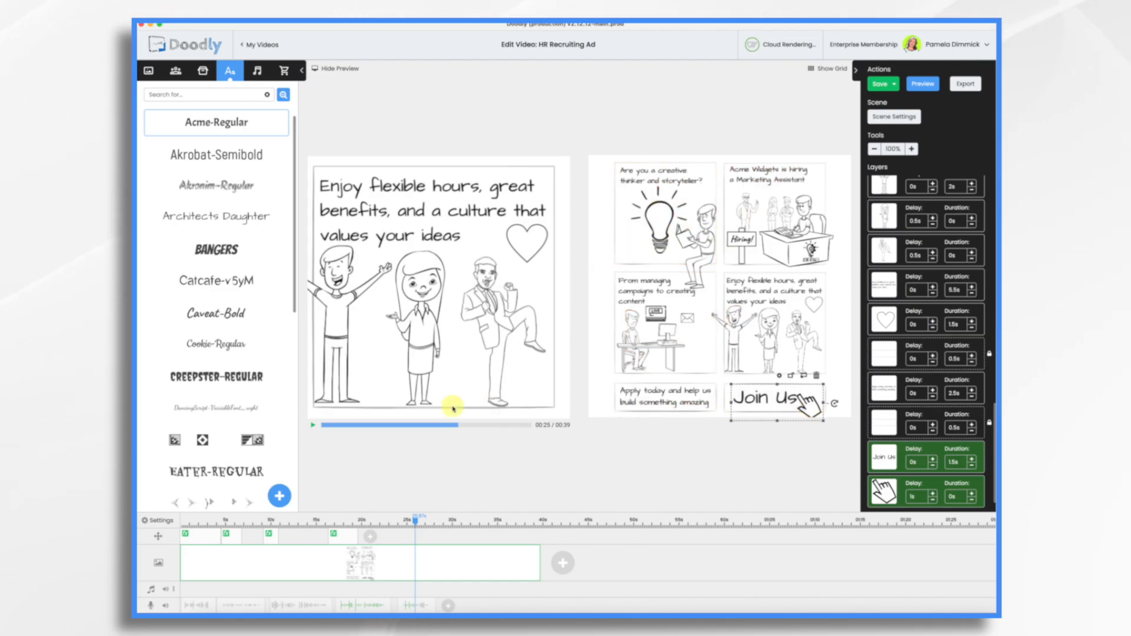
Add a fifth pan and zoom effect at about 22 seconds and enlarge its end view to cover the whole canvas
{"action": "left_click", "coordinate": [372, 542]}
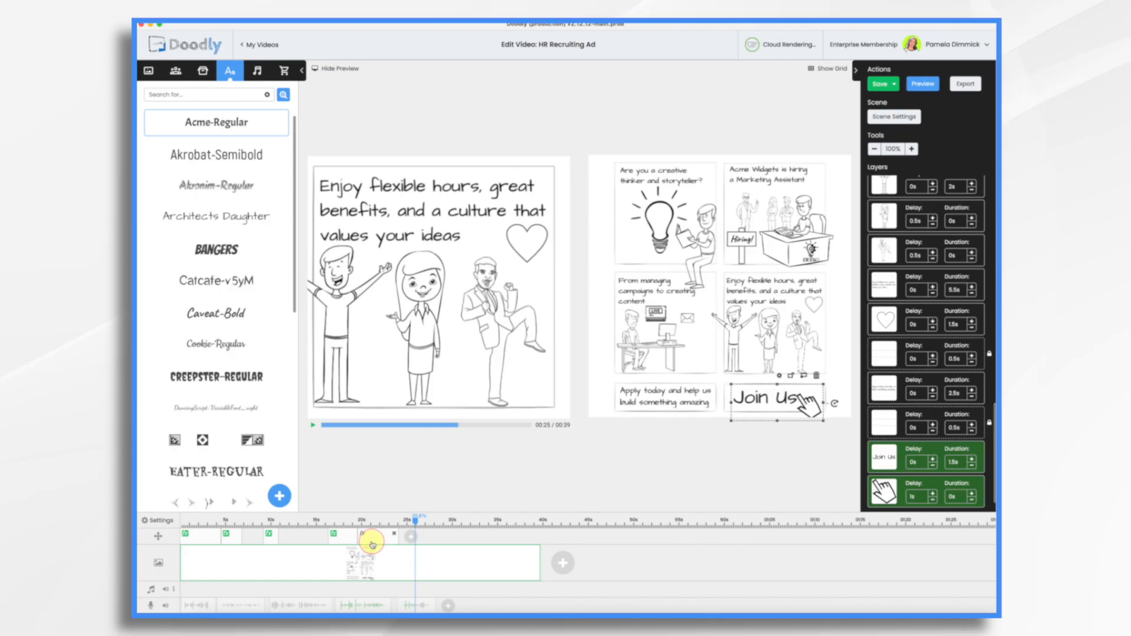
{"action": "left_click_drag", "start_coordinate": [377, 534], "coordinate": [407, 536]}
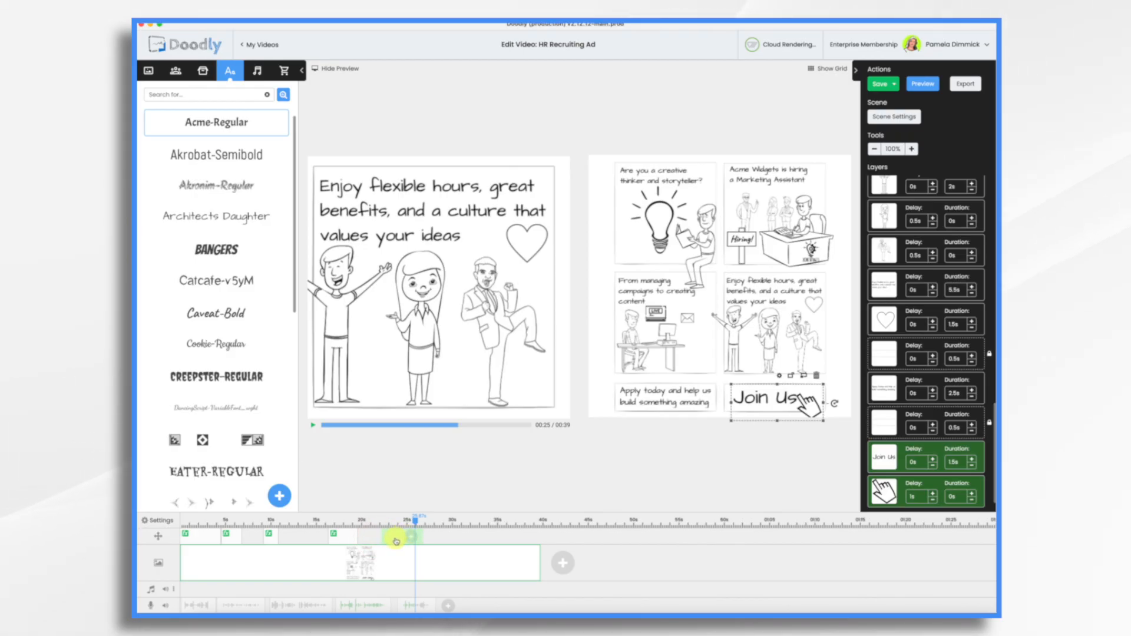
{"action": "left_click", "coordinate": [394, 537]}
{"action": "left_click", "coordinate": [394, 537]}
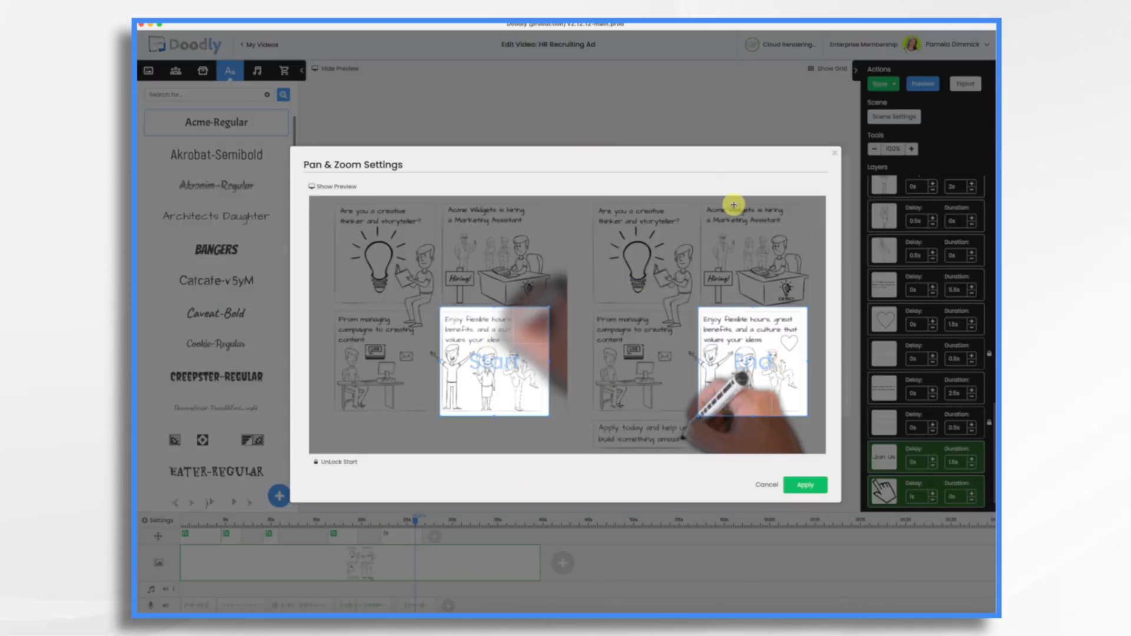
{"action": "left_click_drag", "start_coordinate": [738, 359], "coordinate": [600, 232]}
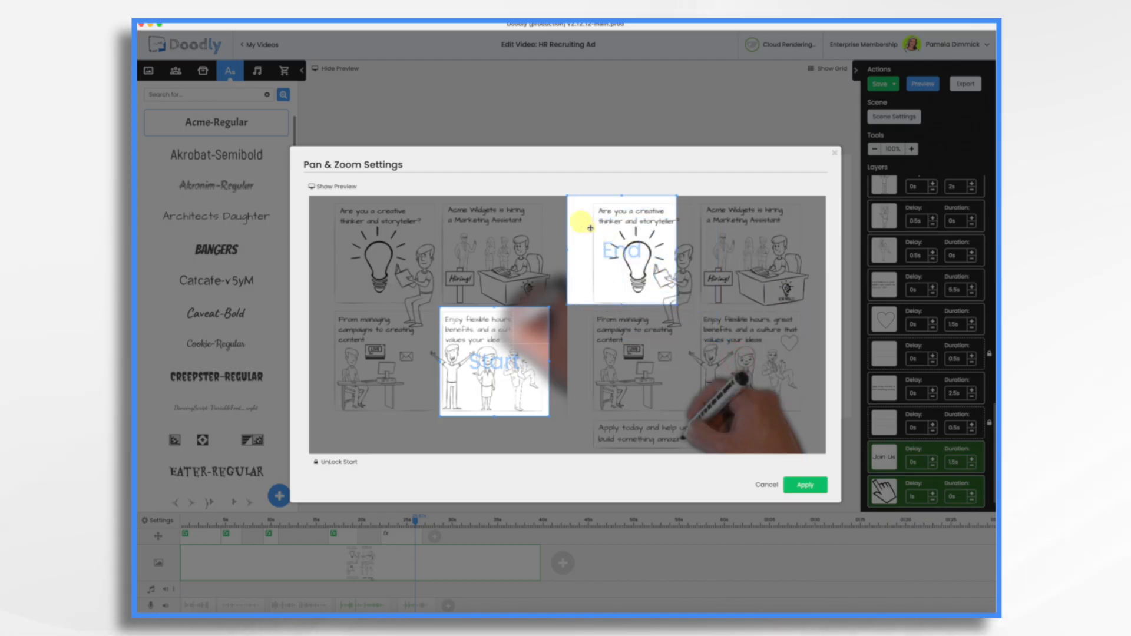
{"action": "left_click_drag", "start_coordinate": [676, 305], "coordinate": [826, 455]}
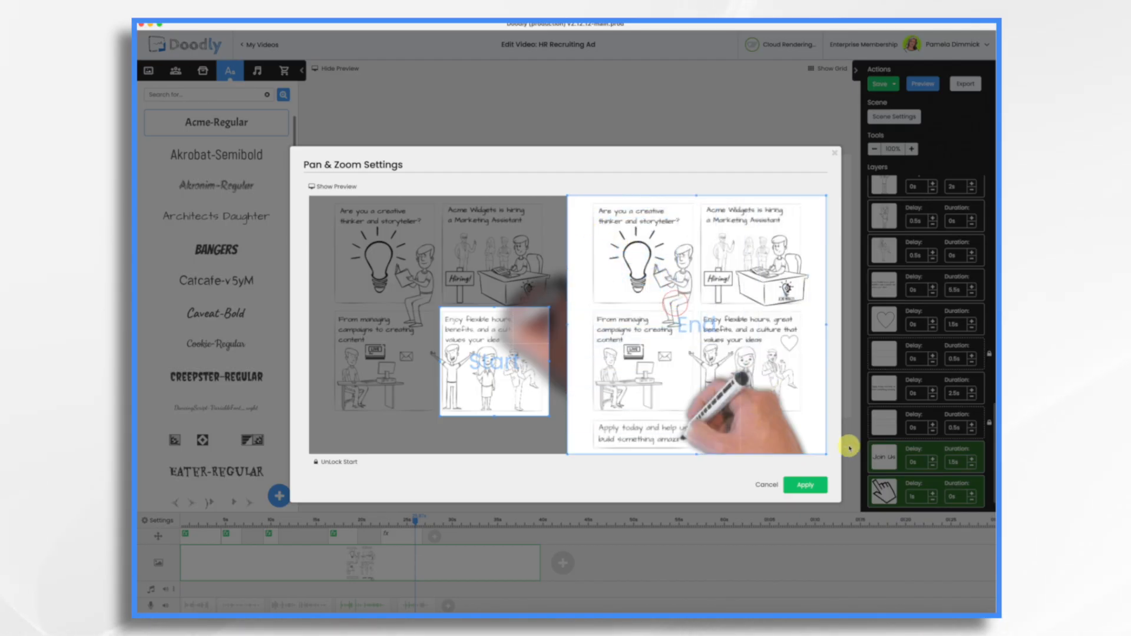
{"action": "left_click", "coordinate": [804, 485]}
Preview the final zoom-out to the full storyboard and shorten that pan and zoom effect slightly on the timeline
{"action": "left_click", "coordinate": [310, 424]}
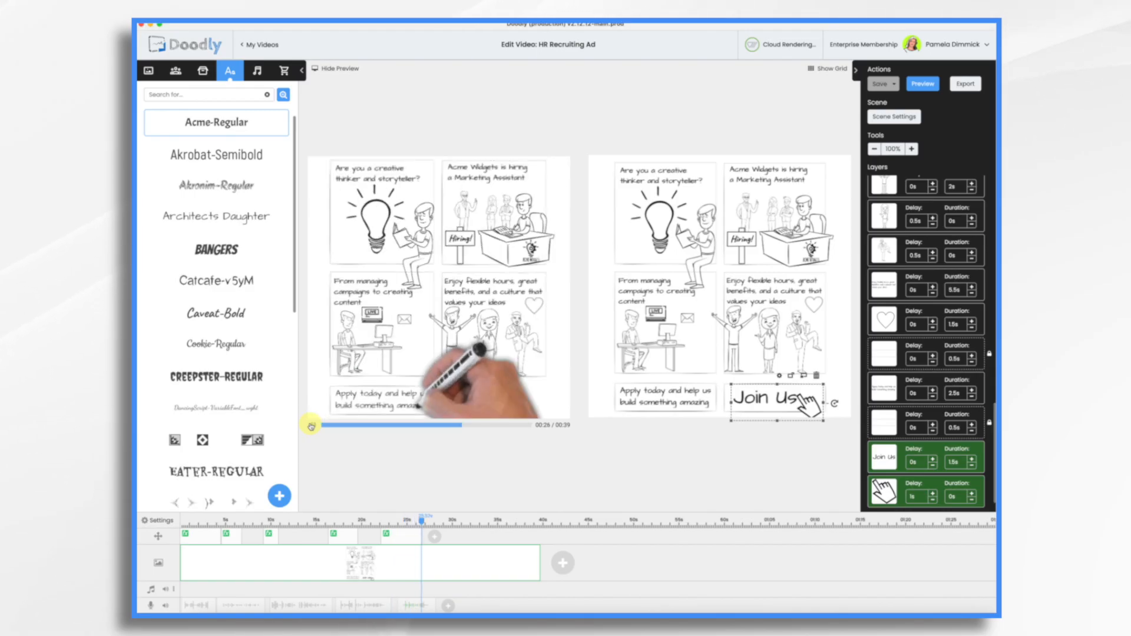
{"action": "left_click", "coordinate": [311, 425]}
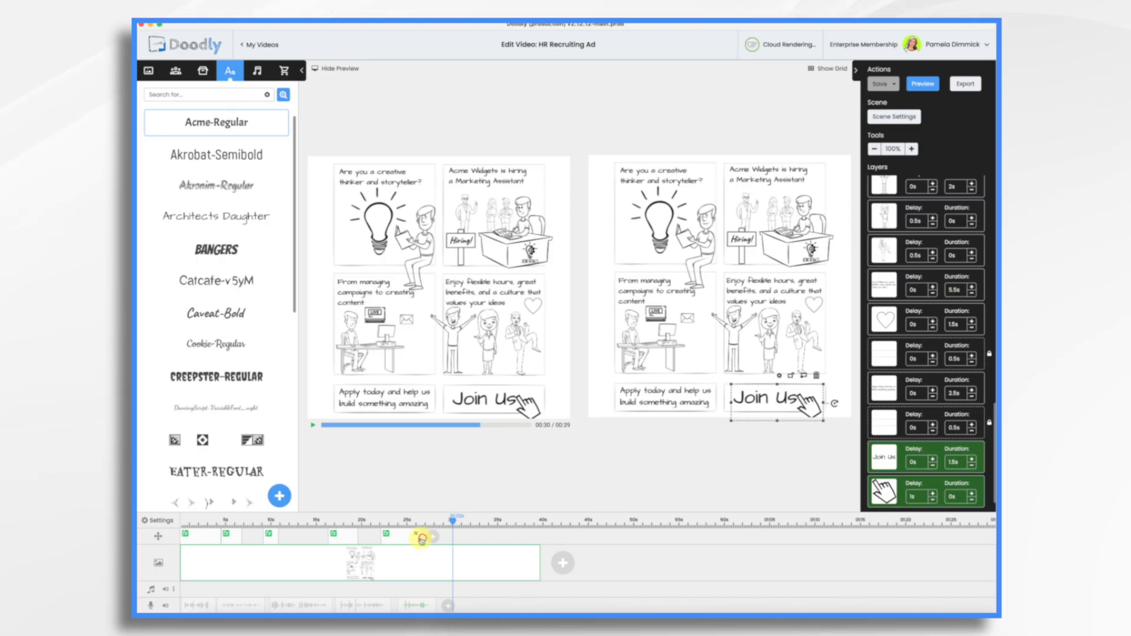
{"action": "left_click", "coordinate": [312, 426]}
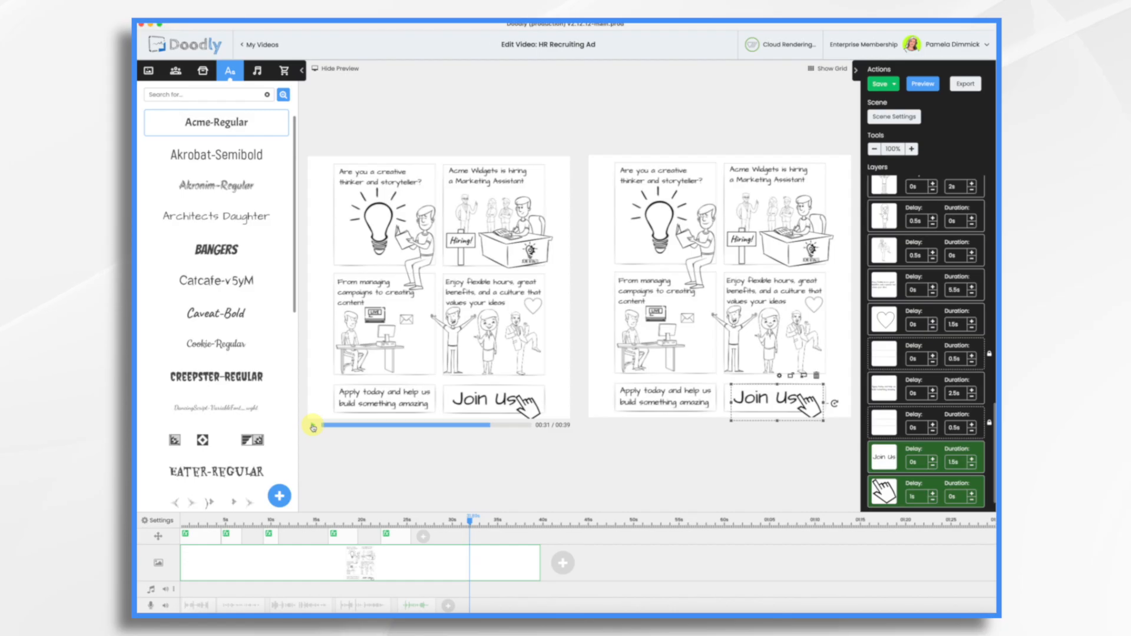
Filter the sound library to the Music category and add the track "A New Hope" at the beginning of the music timeline
{"action": "left_click", "coordinate": [257, 70]}
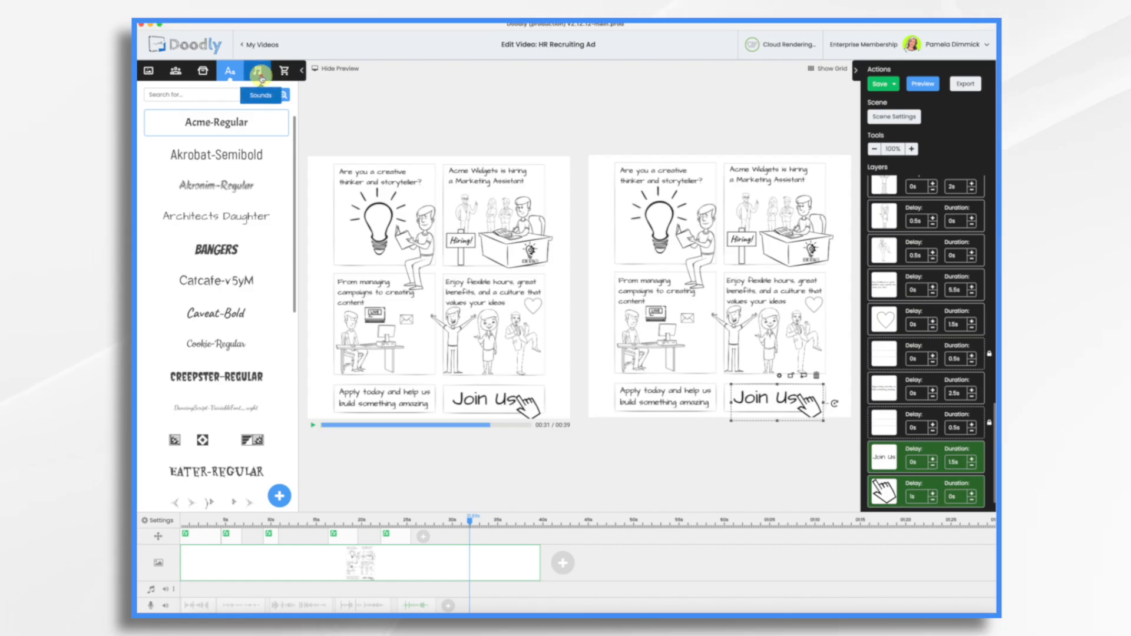
{"action": "left_click", "coordinate": [142, 148]}
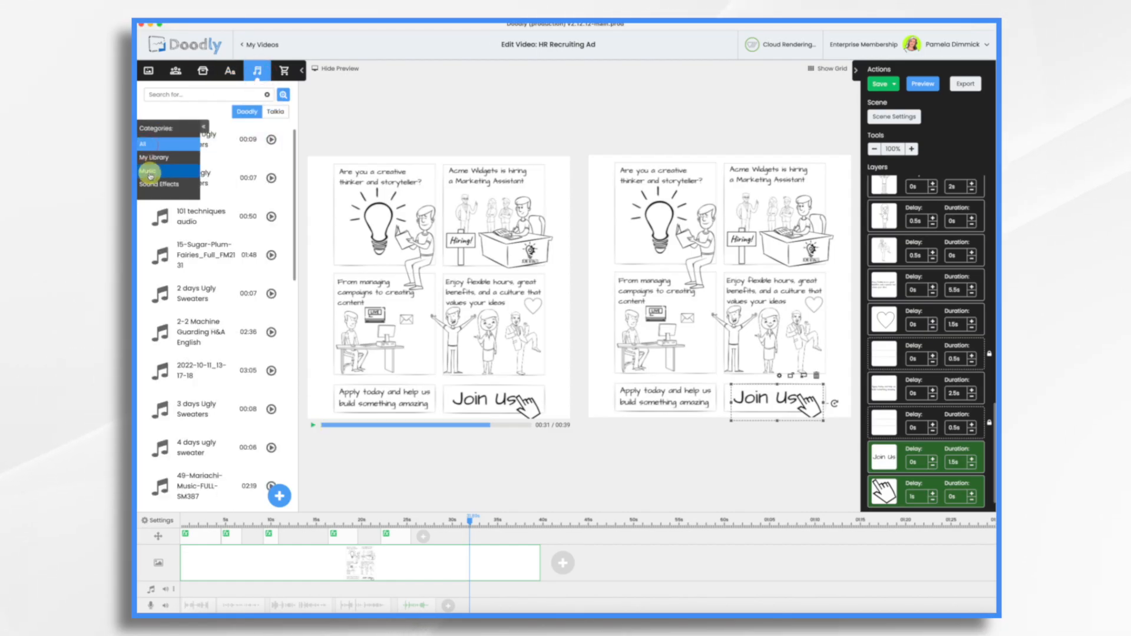
{"action": "left_click", "coordinate": [151, 172]}
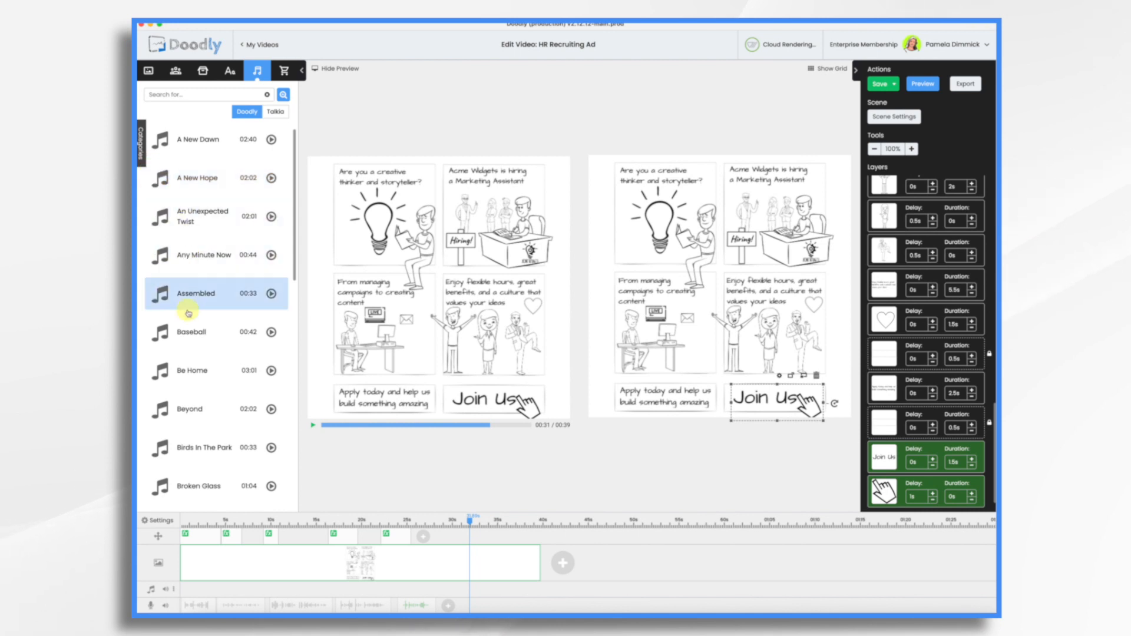
{"action": "left_click_drag", "start_coordinate": [184, 183], "coordinate": [215, 591]}
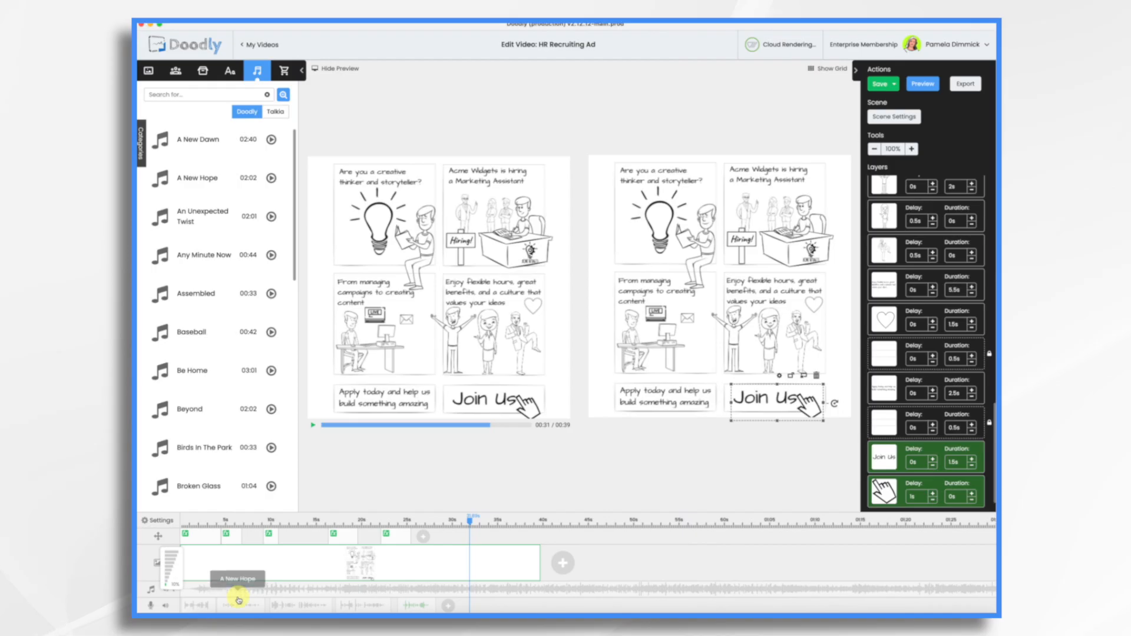
Trim the "A New Hope" music to end just before the scene's end and add a fade-out starting at about 27 seconds
{"action": "scroll", "coordinate": [618, 597], "scroll_direction": "right", "scroll_amount": 6}
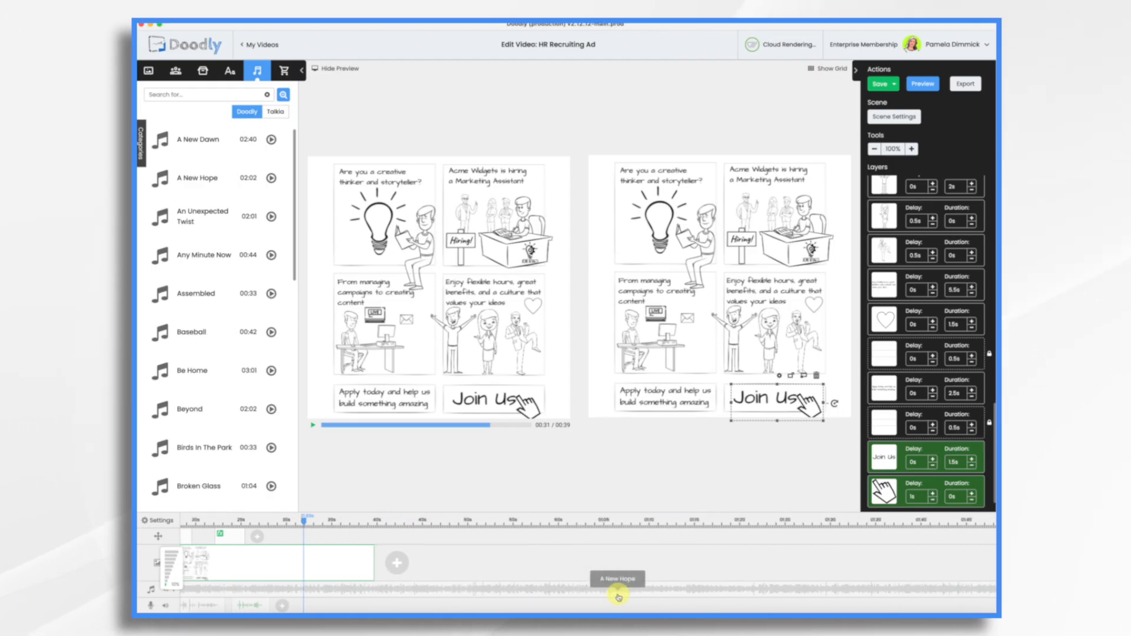
{"action": "left_click_drag", "start_coordinate": [952, 592], "coordinate": [490, 607]}
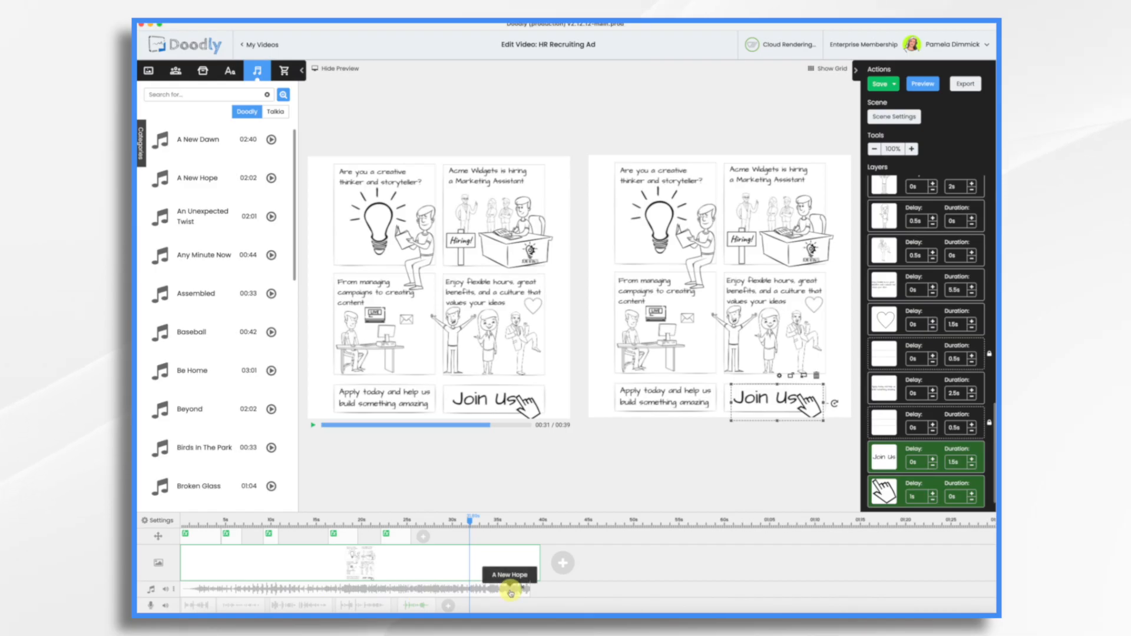
{"action": "right_click", "coordinate": [510, 592]}
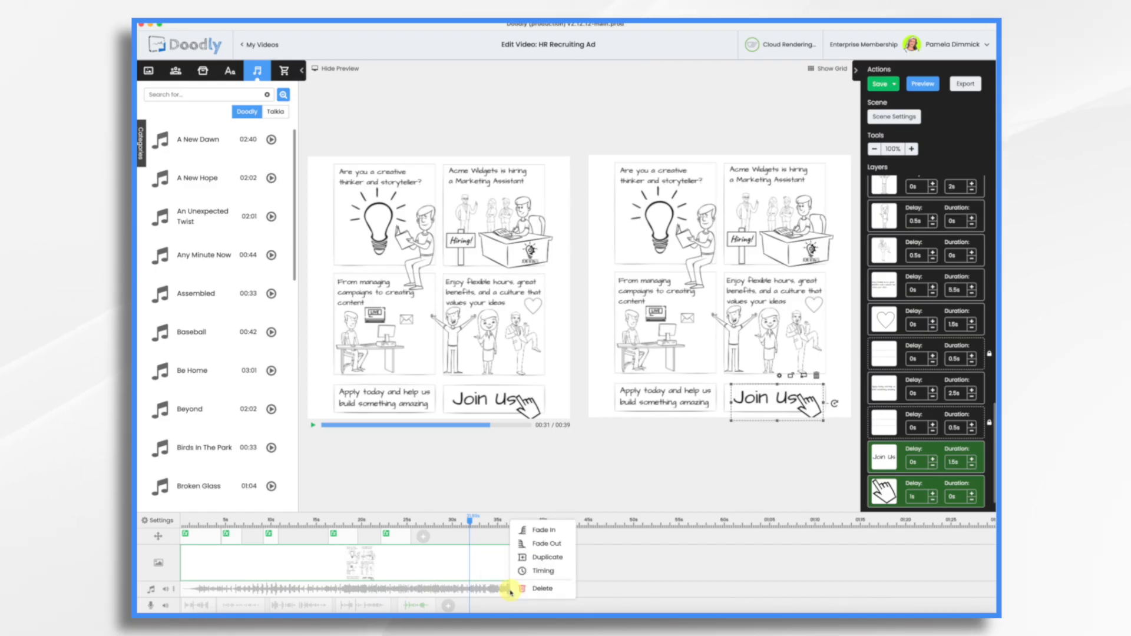
{"action": "left_click", "coordinate": [528, 547]}
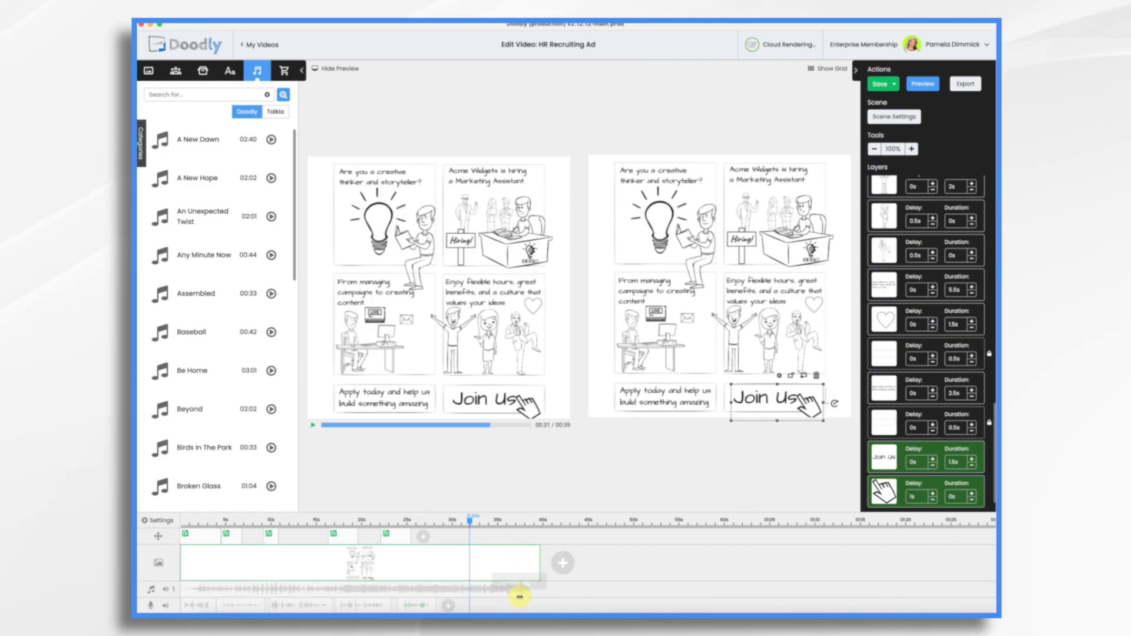
{"action": "left_click_drag", "start_coordinate": [521, 593], "coordinate": [425, 591]}
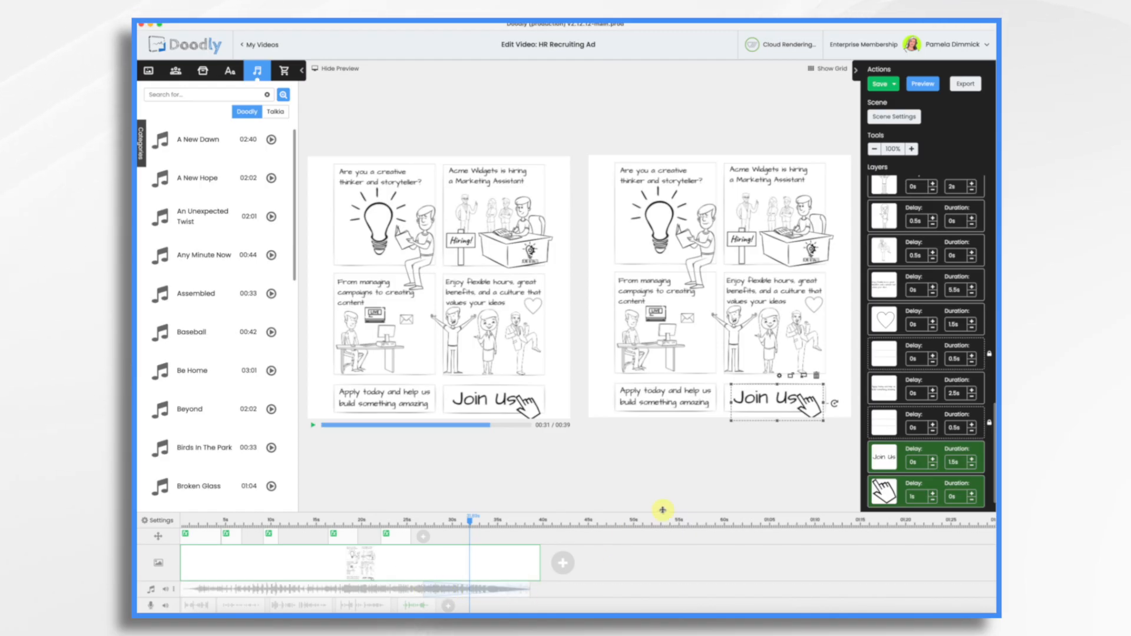